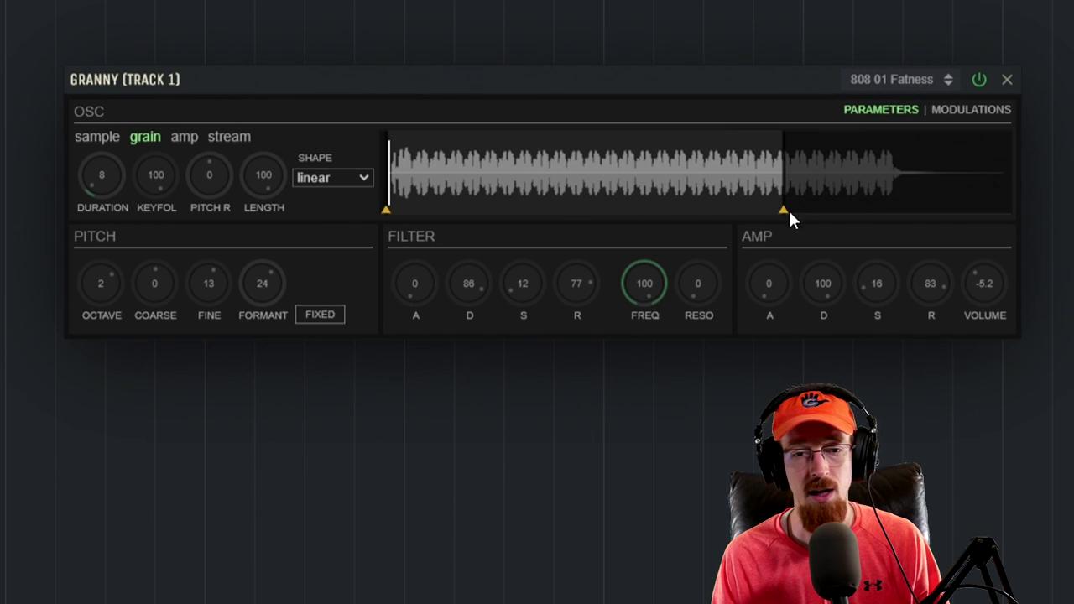
Stretch Granny's grain region from the waveform start to just past the 808 tail, then switch to sample mode.
left_click_drag(785, 207, 402, 177)
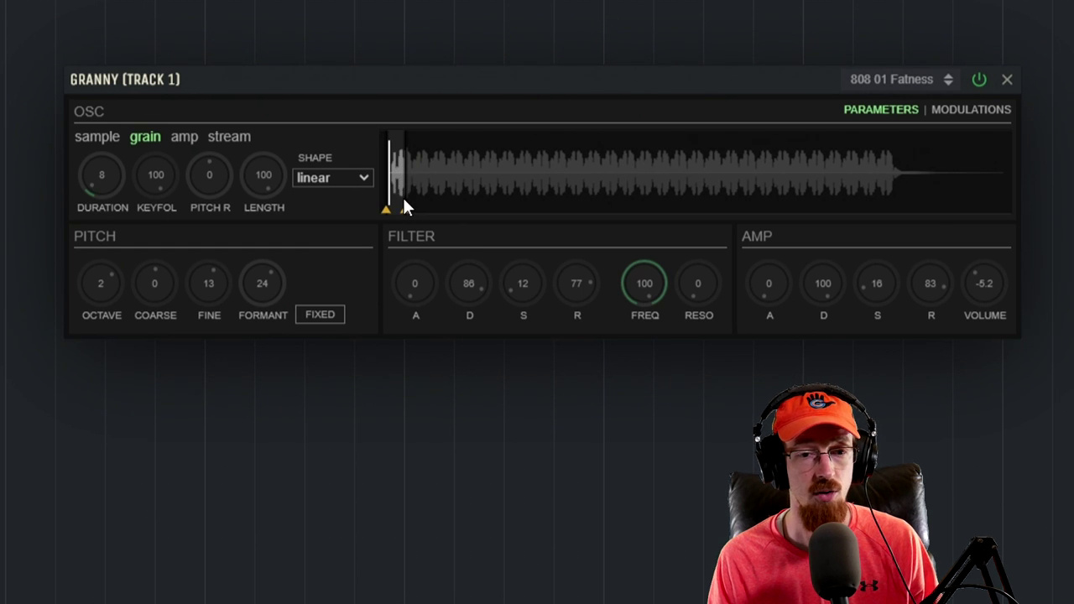
mouse_move(405, 203)
left_mouse_down()
mouse_move(947, 193)
mouse_move(948, 204)
left_mouse_up()
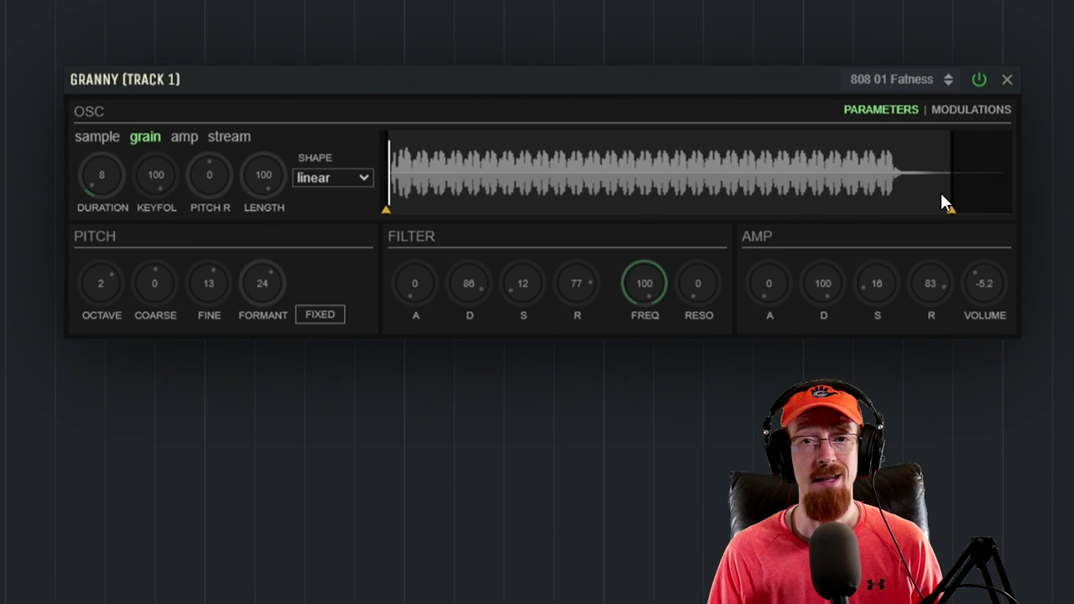
left_click(901, 85)
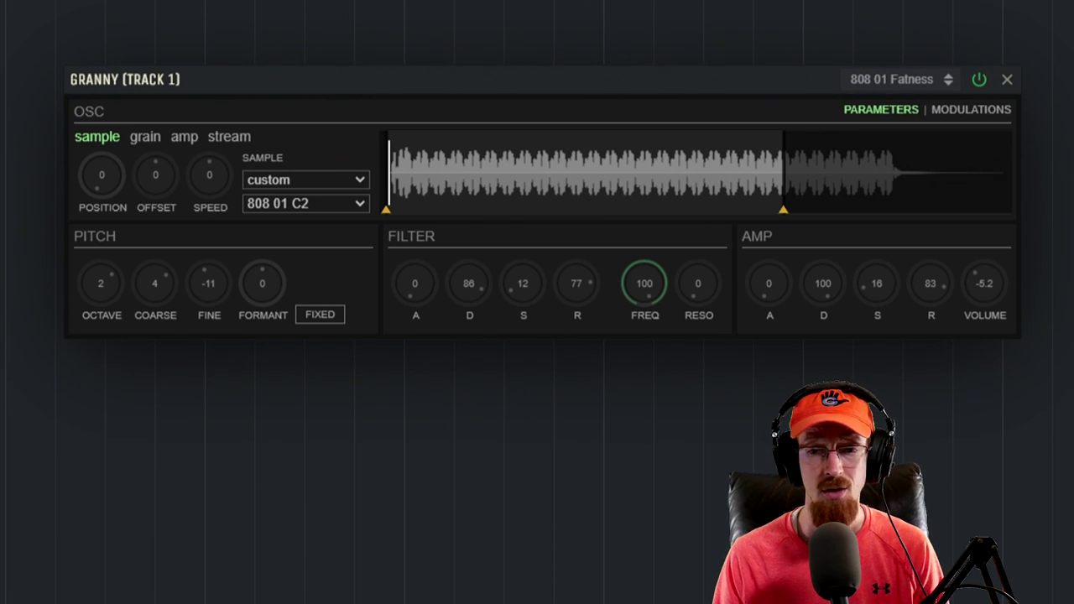
Try the Clap MT1 sample in Granny, then revert to the 808 01 C2 sample.
left_click_drag(1073, 176, 965, 181)
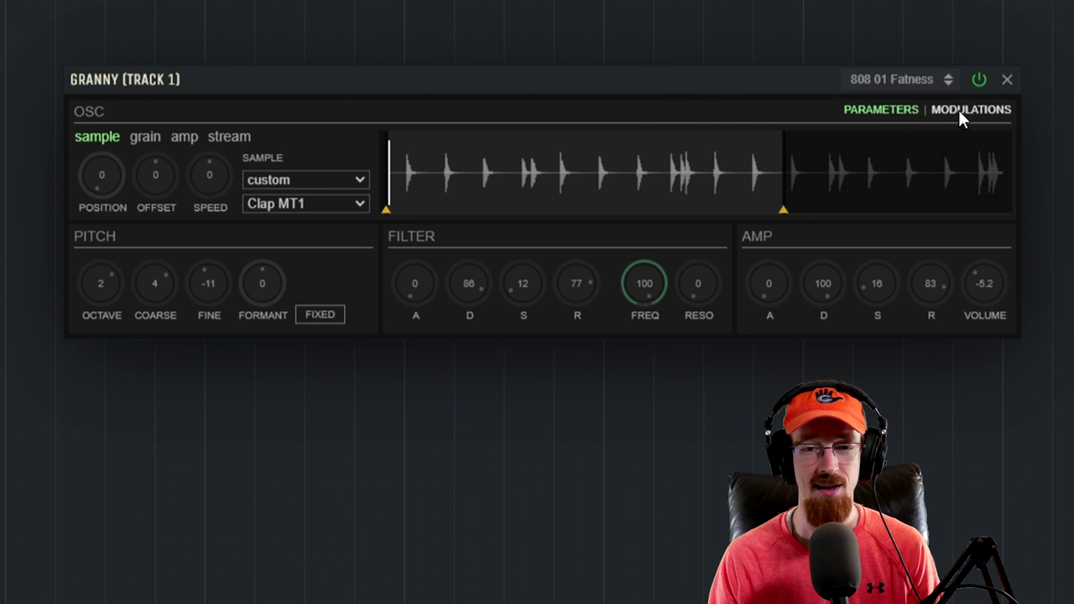
left_click(912, 79)
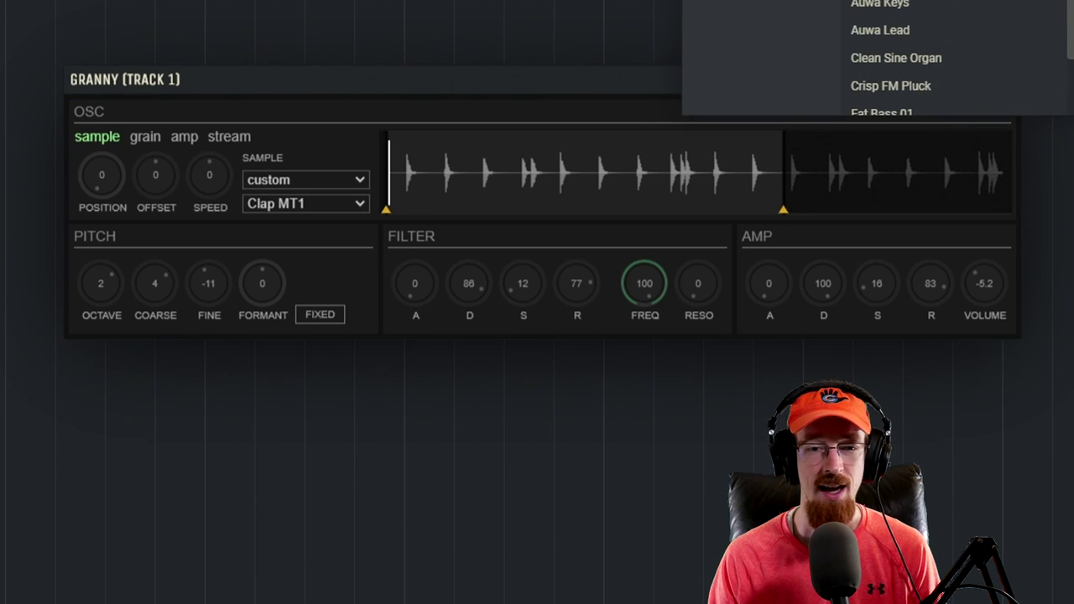
key("Down")
key("Down")
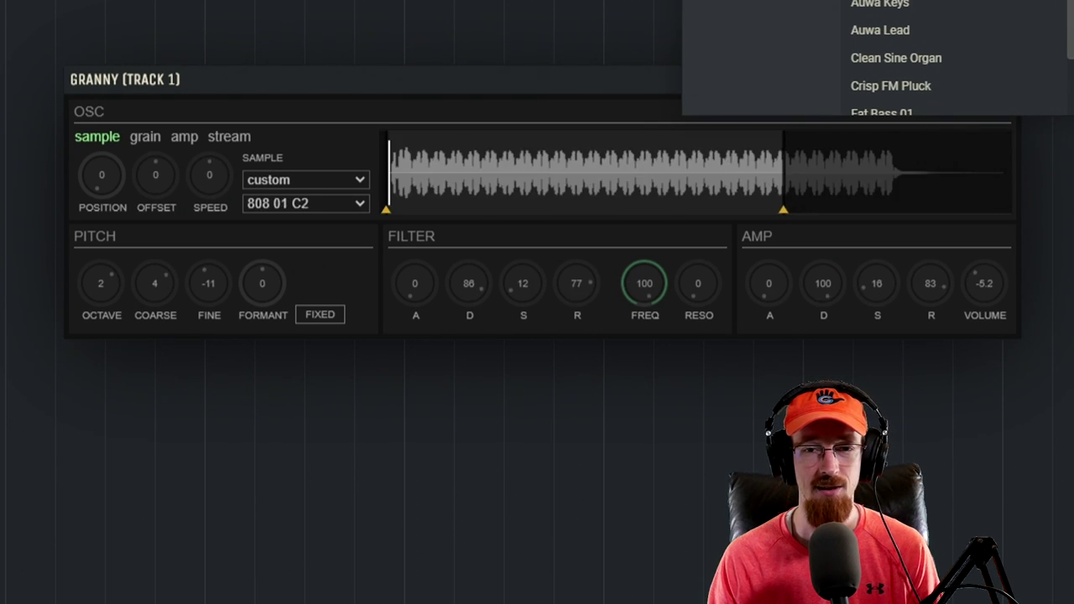
left_click(539, 274)
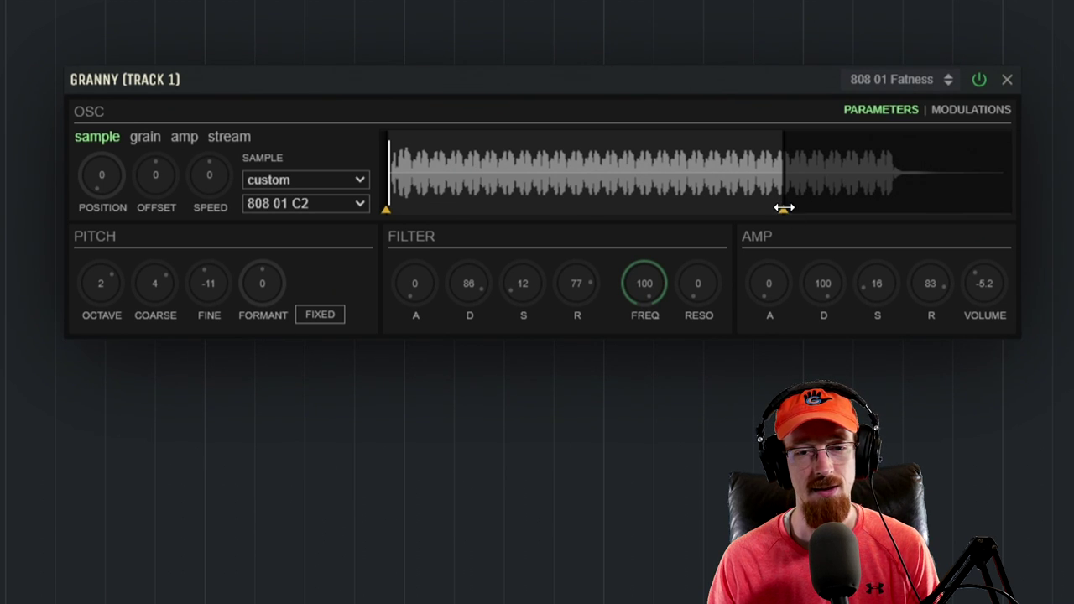
Audition several slices of the 808 waveform, ending with a region from the start to past the middle.
mouse_move(783, 207)
left_mouse_down()
mouse_move(971, 199)
mouse_move(755, 175)
mouse_move(586, 189)
left_mouse_up()
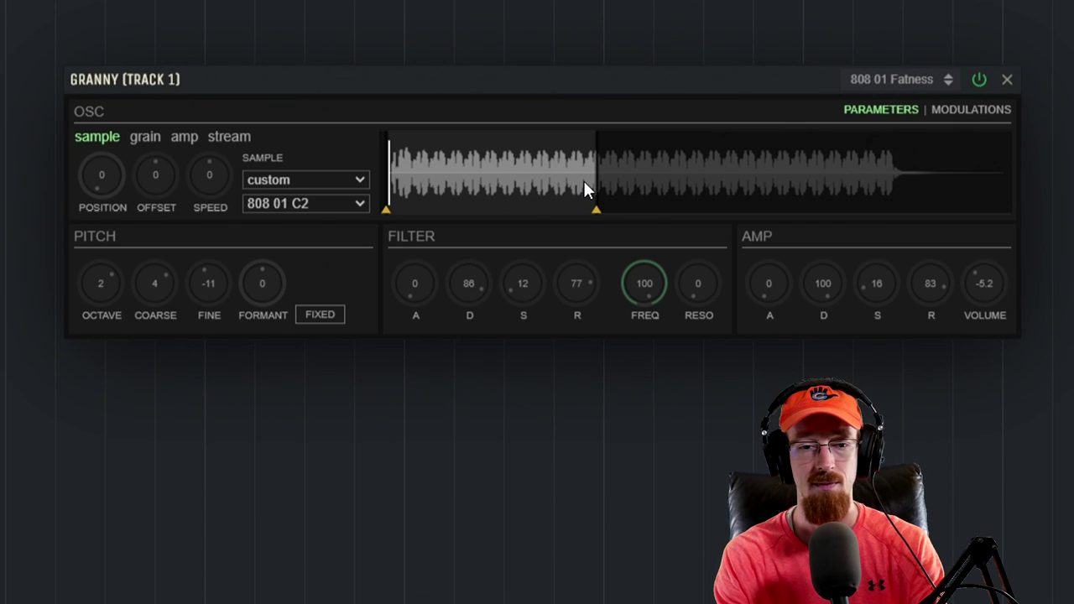
left_click_drag(390, 210, 502, 209)
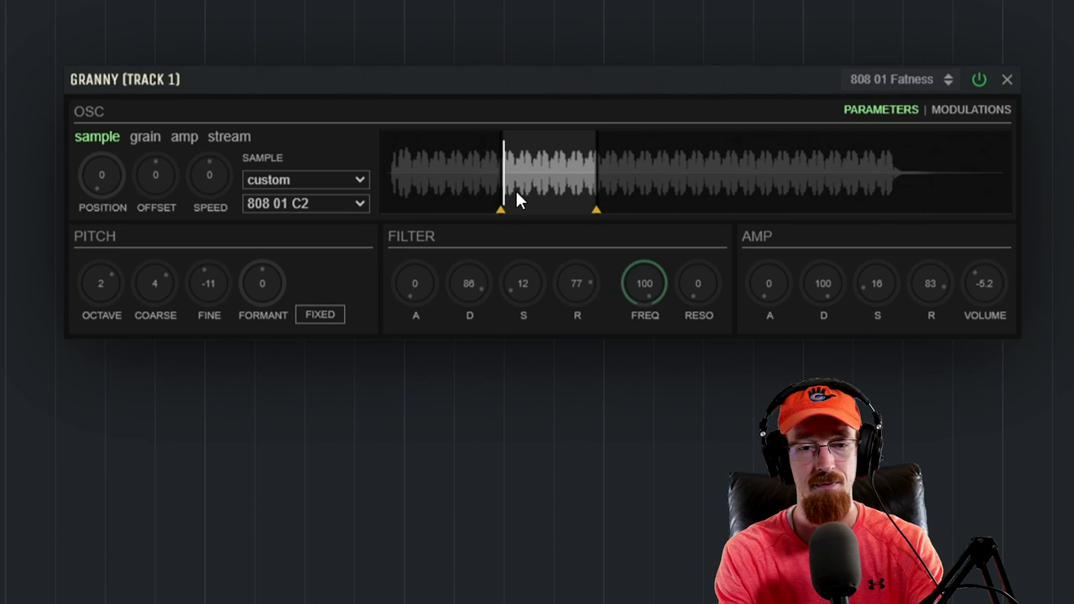
mouse_move(501, 209)
left_mouse_down()
mouse_move(560, 208)
mouse_move(386, 209)
left_mouse_up()
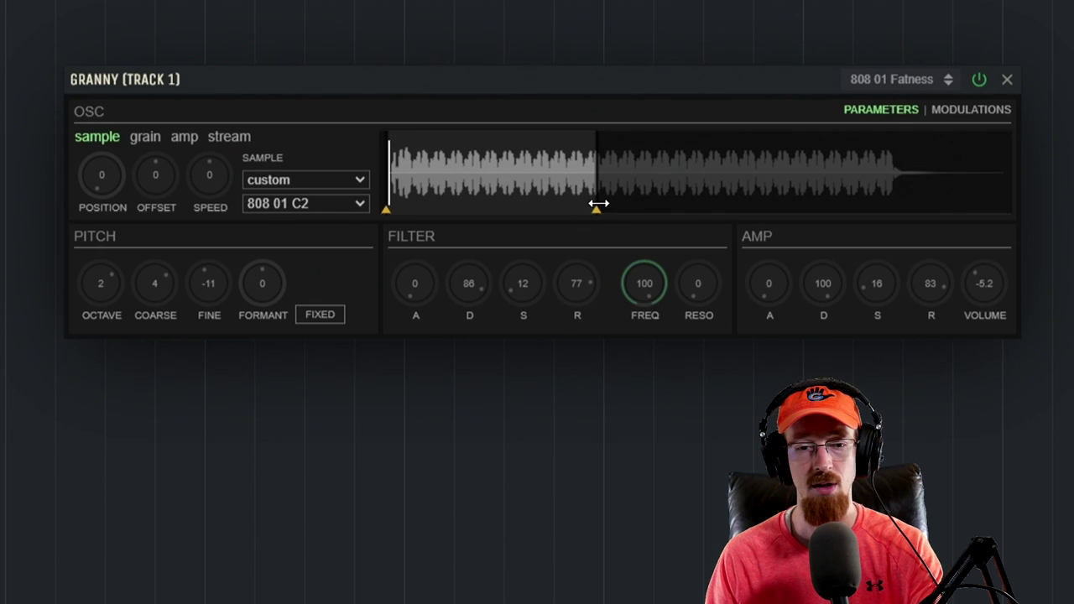
left_click_drag(595, 208, 410, 214)
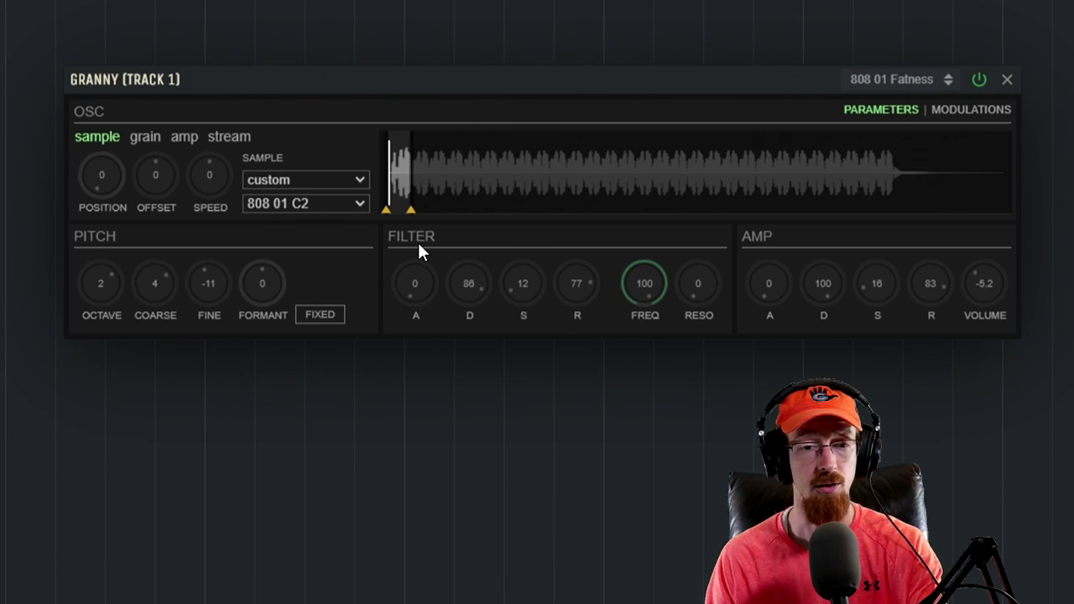
left_click_drag(415, 202, 393, 204)
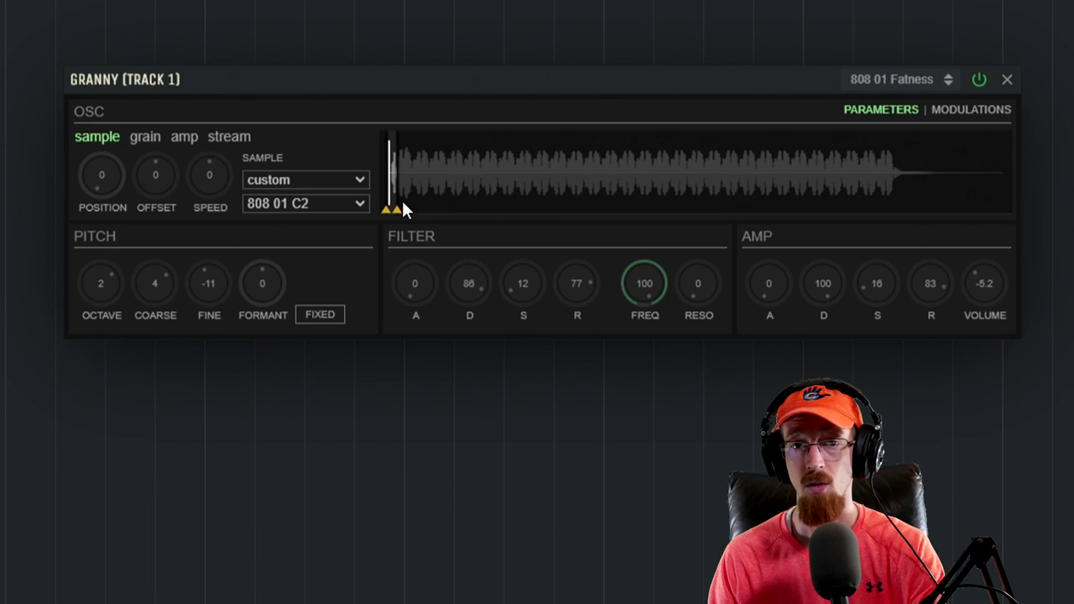
mouse_move(396, 201)
left_mouse_down()
mouse_move(459, 201)
mouse_move(396, 208)
left_mouse_up()
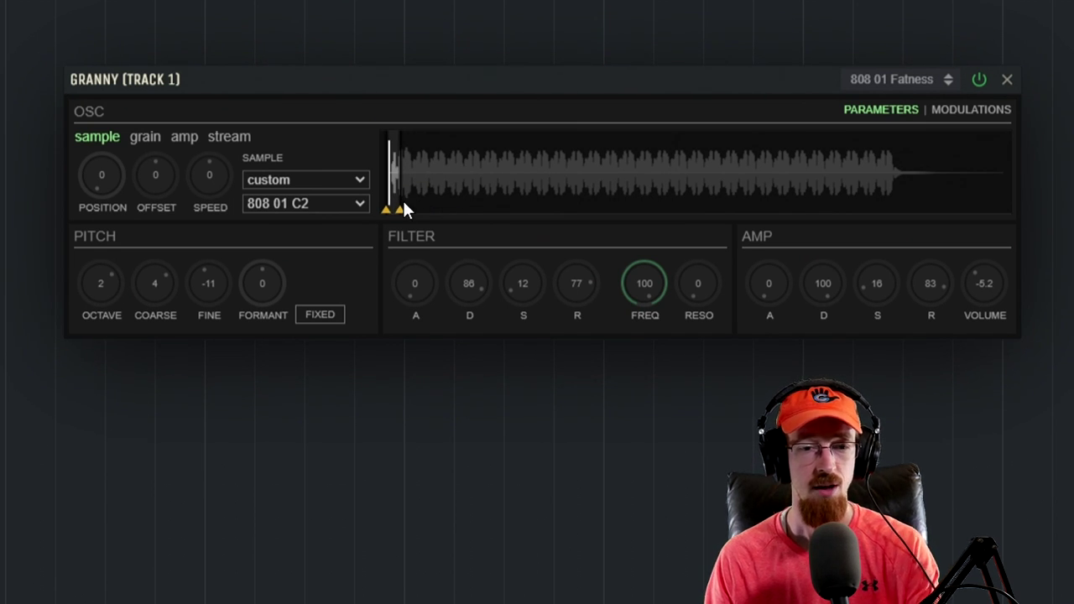
mouse_move(402, 206)
left_mouse_down()
mouse_move(750, 186)
mouse_move(706, 194)
left_mouse_up()
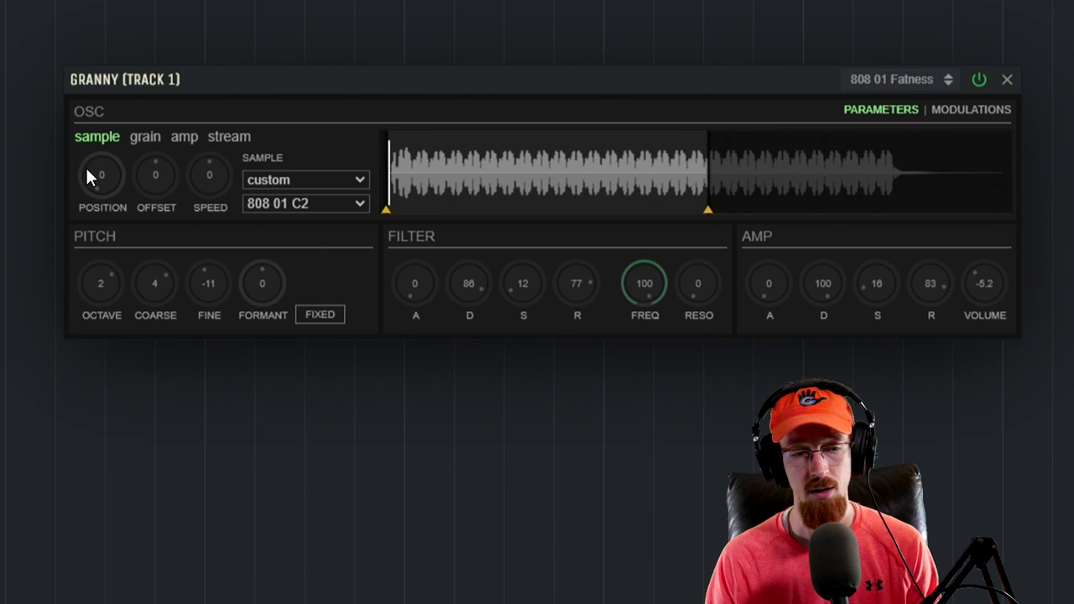
Try playback positions 41 and 64, then leave position at 0 with the region start at the beginning.
left_click_drag(94, 175, 120, 123)
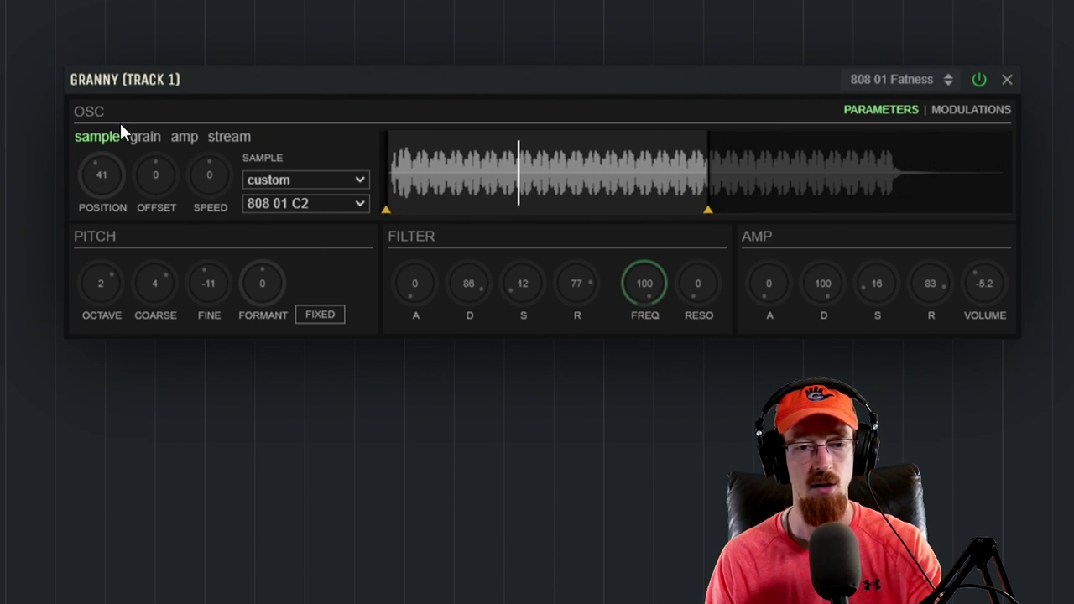
left_click_drag(107, 184, 138, 279)
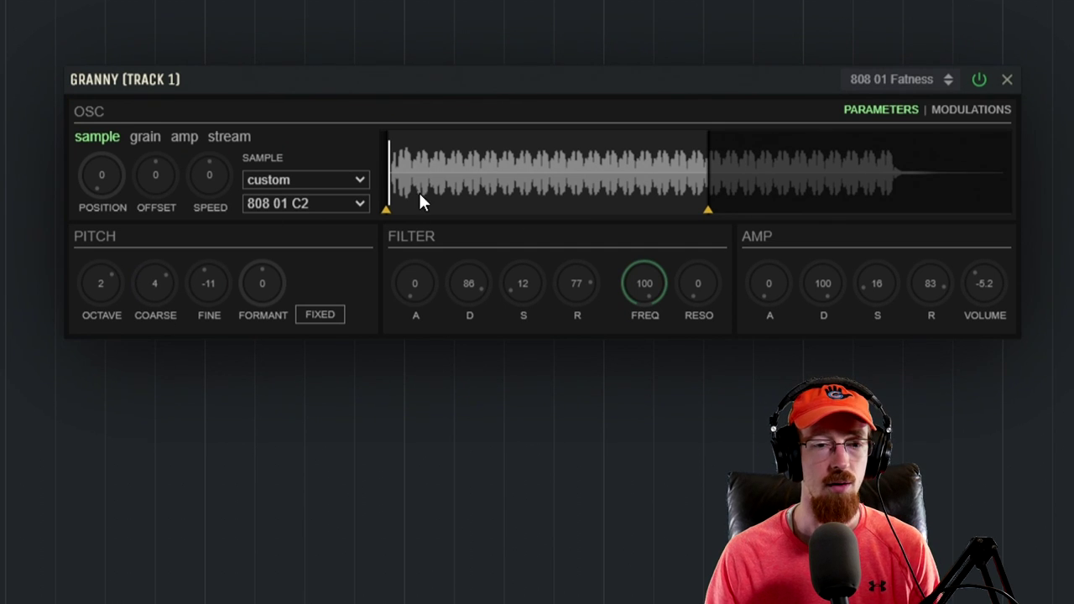
mouse_move(390, 210)
left_mouse_down()
mouse_move(594, 192)
mouse_move(372, 202)
left_mouse_up()
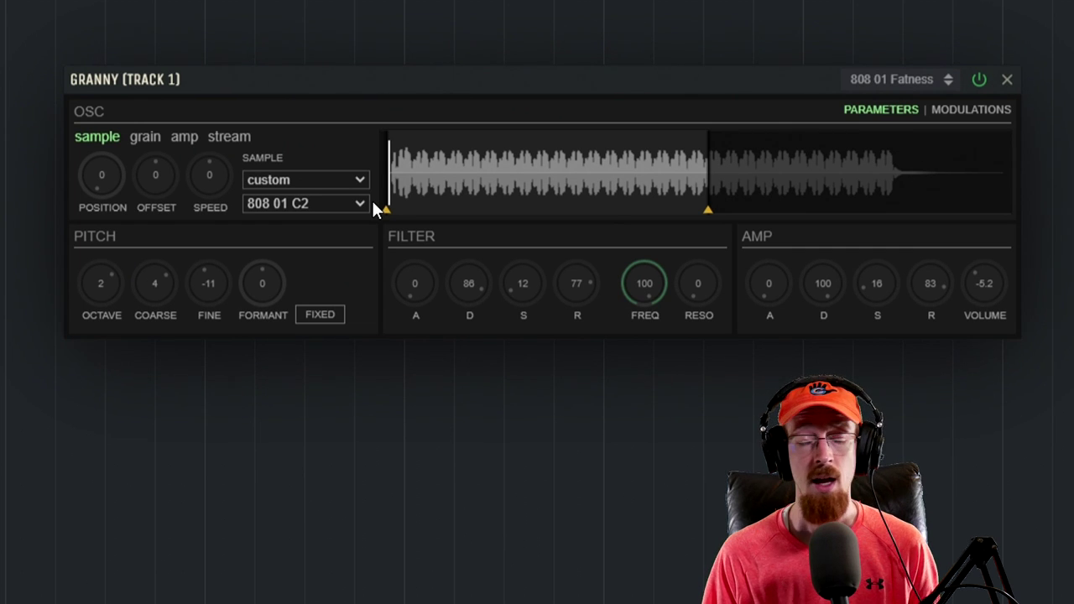
left_click(982, 112)
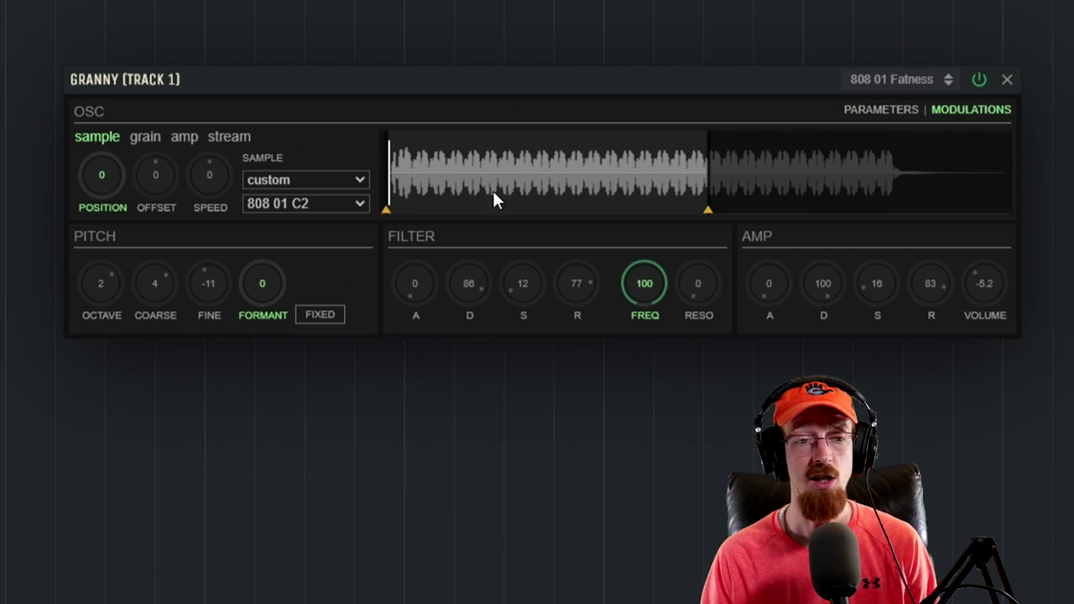
left_click(849, 111)
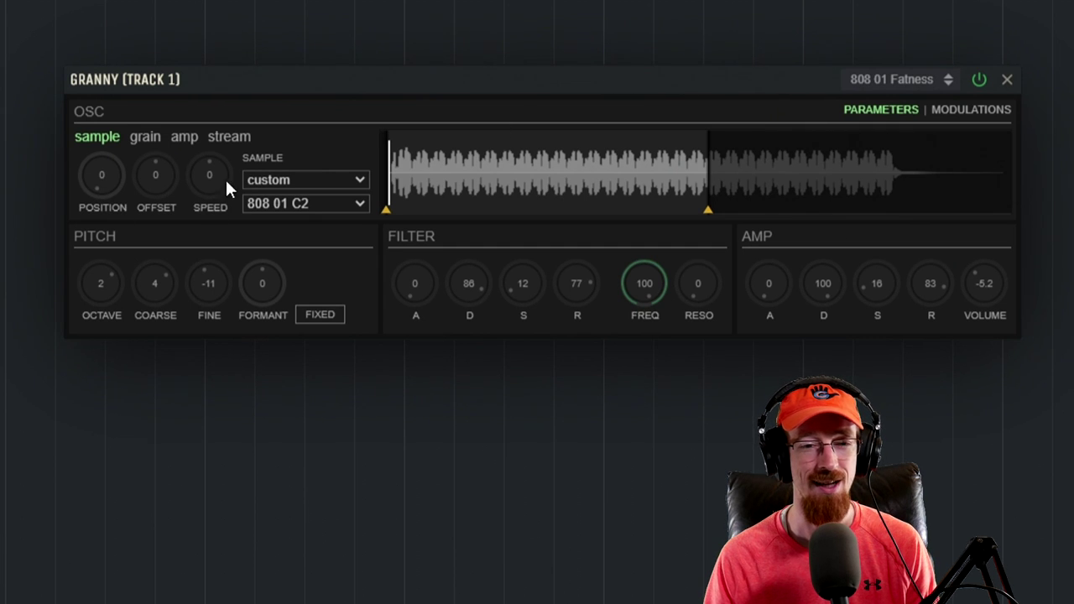
mouse_move(384, 209)
left_mouse_down()
mouse_move(531, 203)
mouse_move(386, 207)
left_mouse_up()
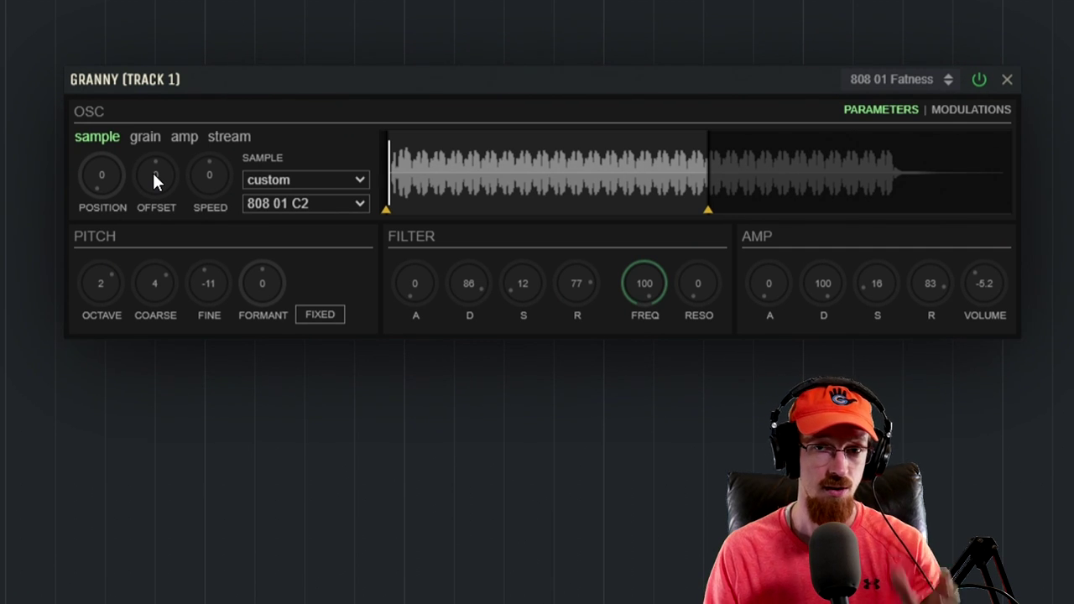
left_click_drag(155, 174, 157, 134)
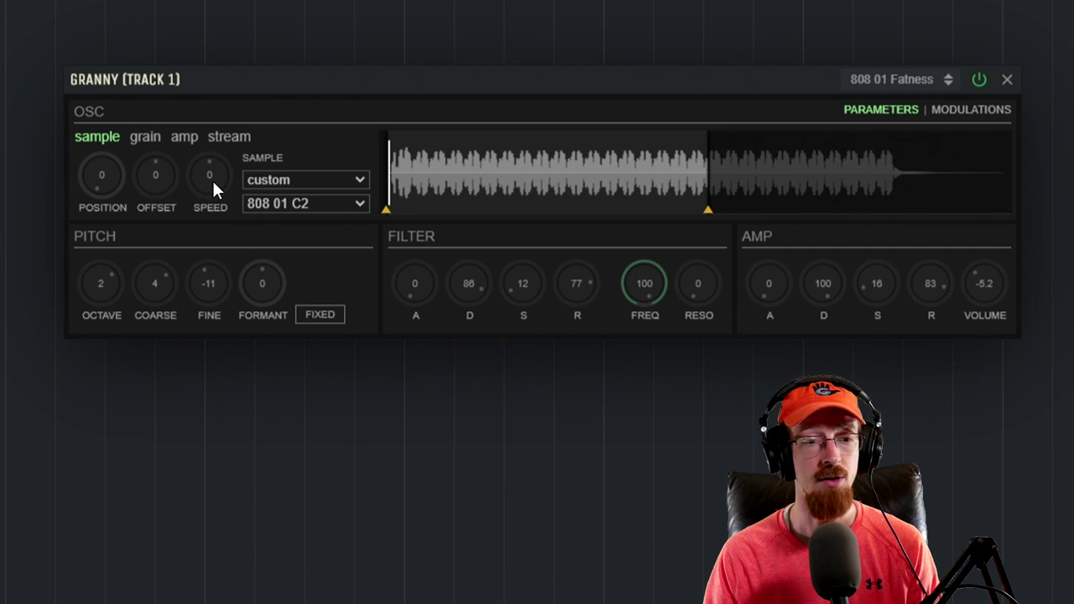
left_click_drag(216, 153, 219, 101)
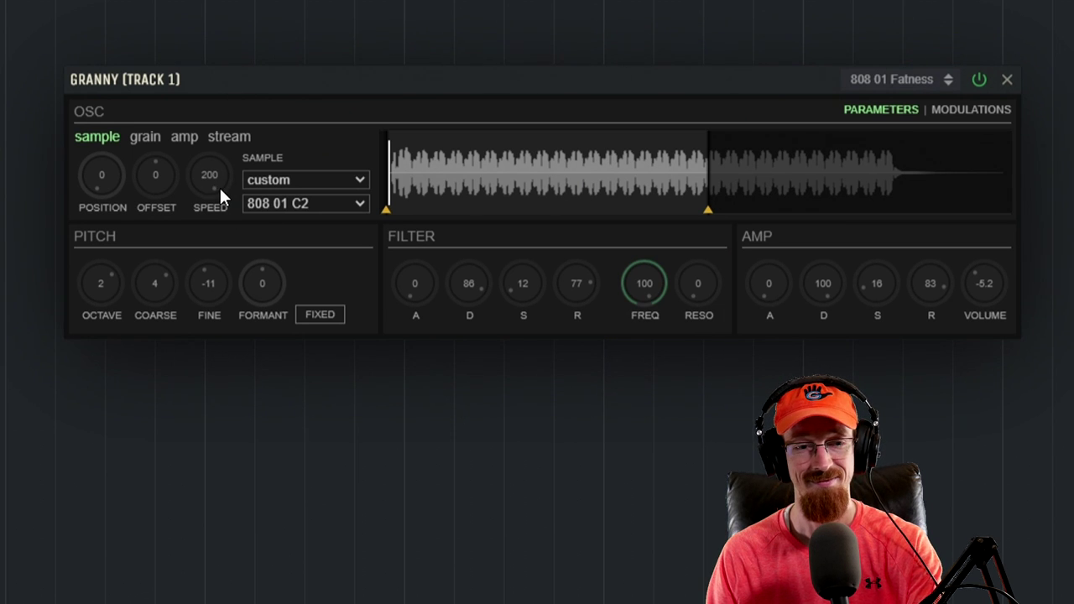
double_click(206, 168)
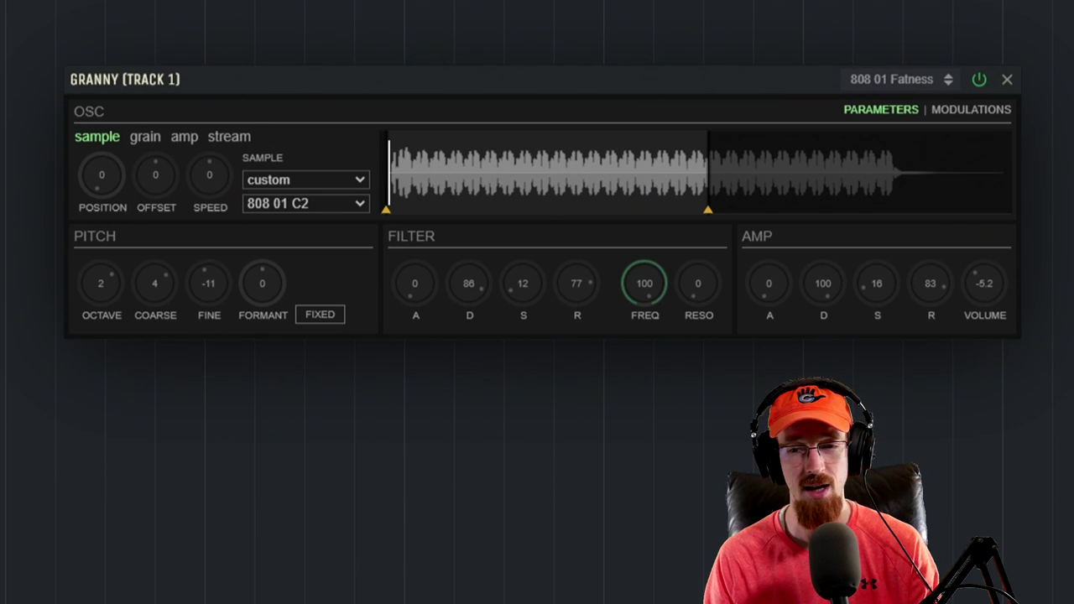
left_click_drag(0, 159, 644, 158)
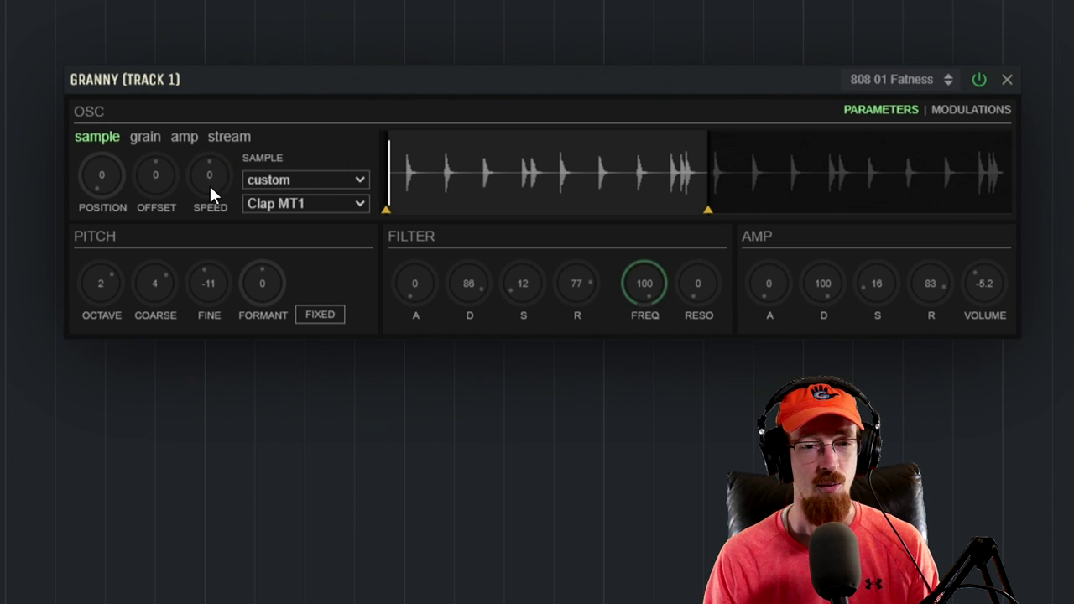
Raise the playback speed and reset the region to span the whole 808 sample.
left_click_drag(214, 158, 220, 111)
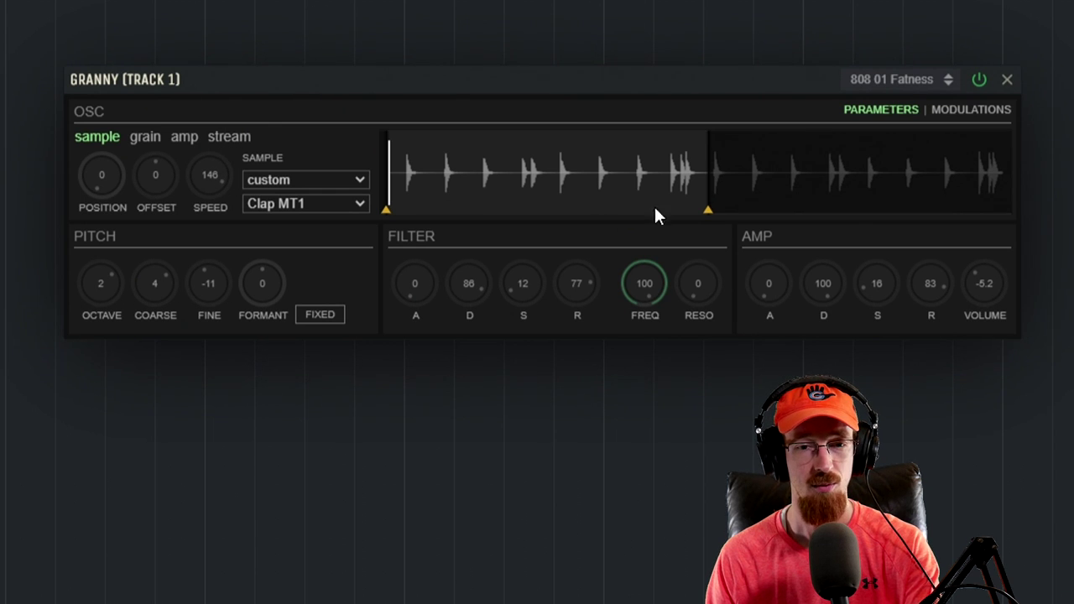
left_click_drag(708, 201, 696, 201)
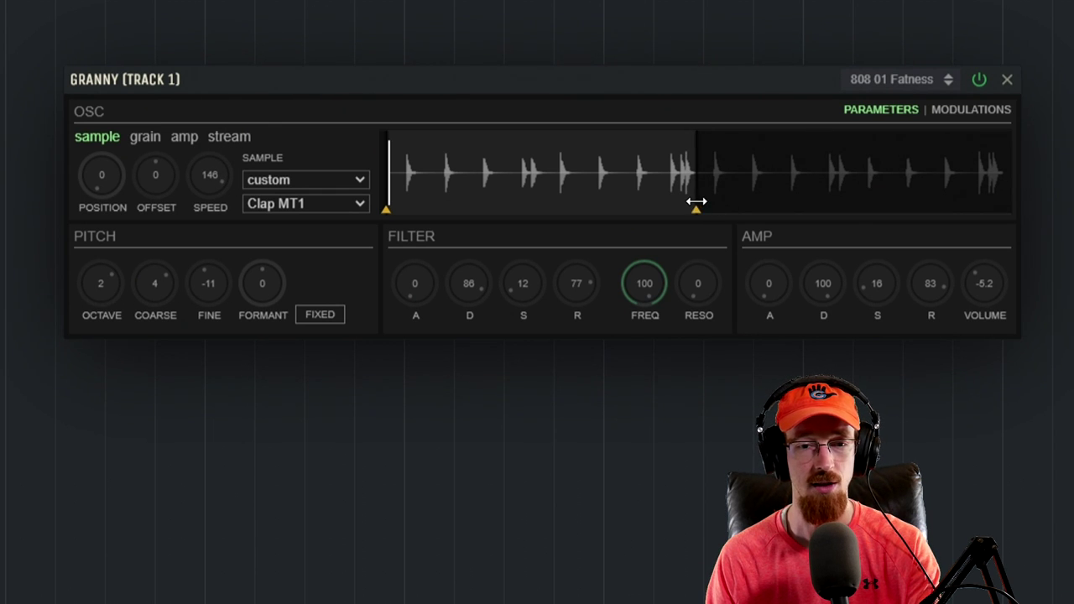
left_click_drag(387, 204, 663, 205)
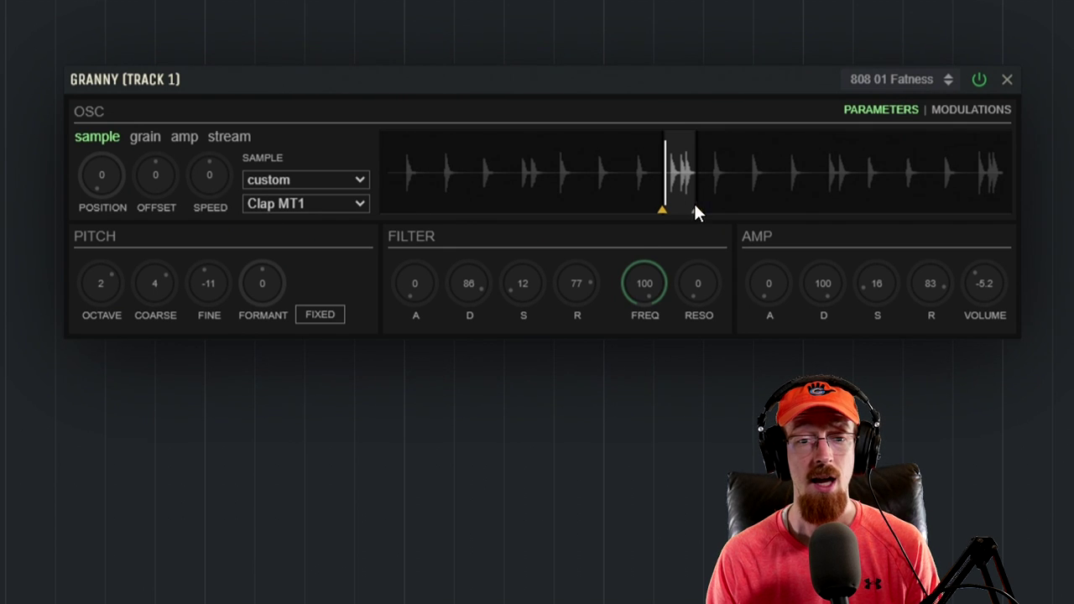
mouse_move(692, 209)
left_mouse_down()
mouse_move(906, 187)
mouse_move(1006, 205)
left_mouse_up()
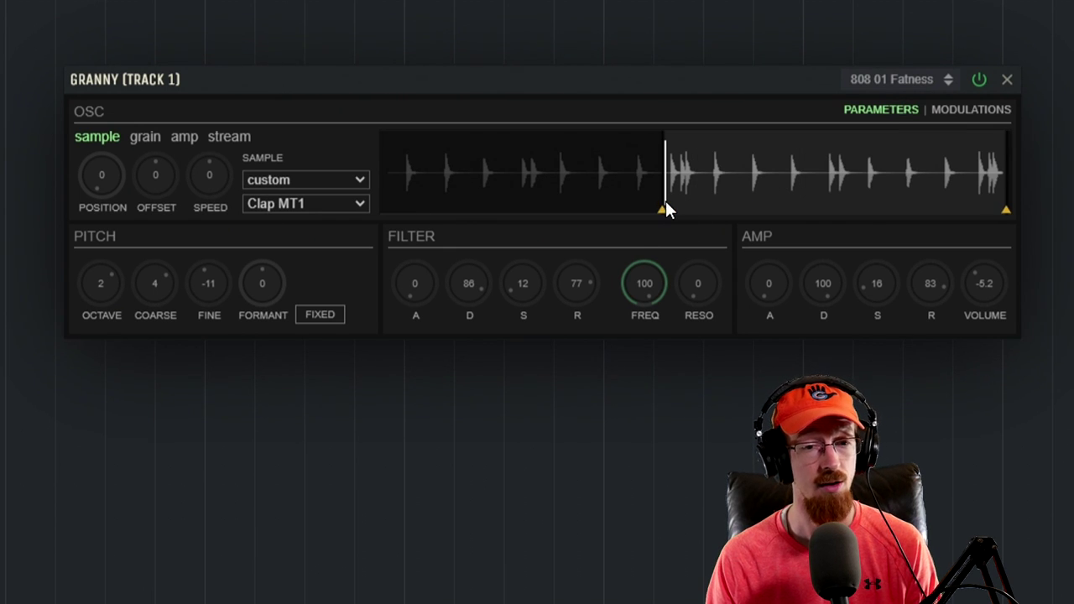
left_click_drag(662, 210, 312, 192)
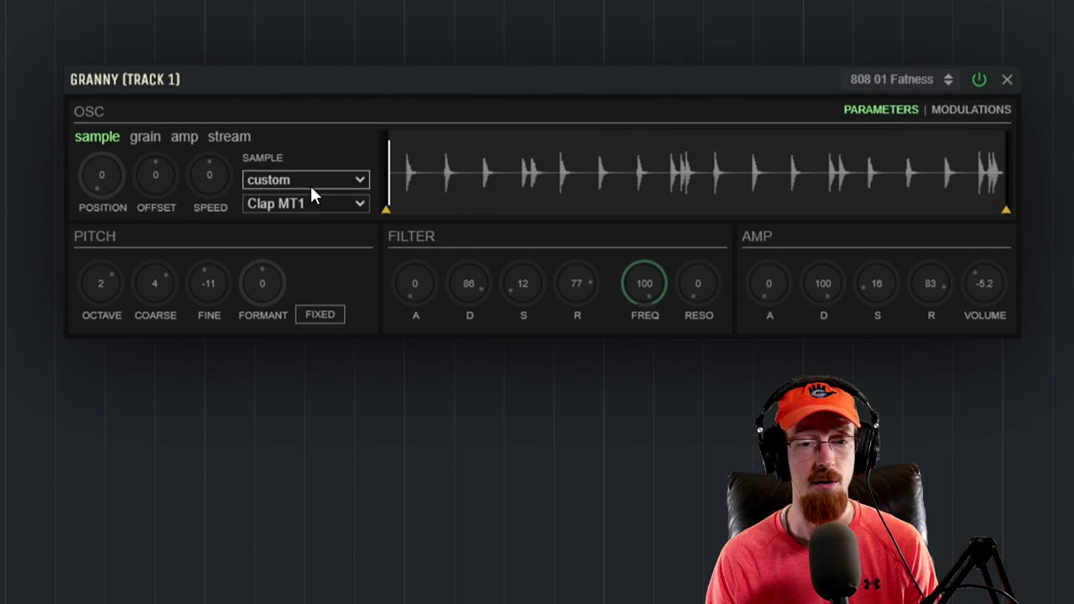
Preview Granny presets and stay on 808 01 Fatness.
left_click(912, 87)
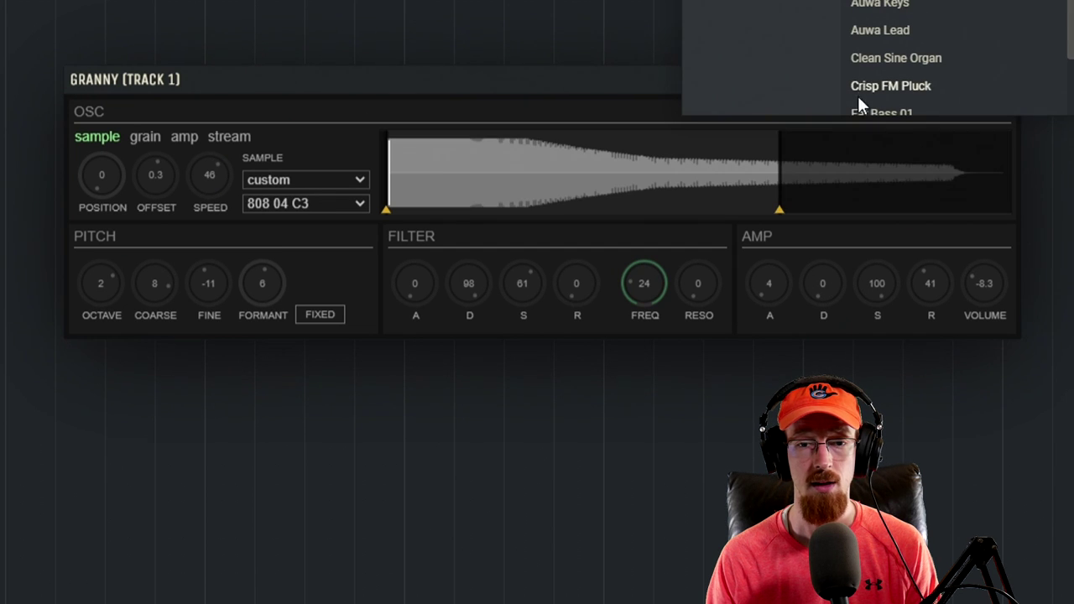
key("Escape")
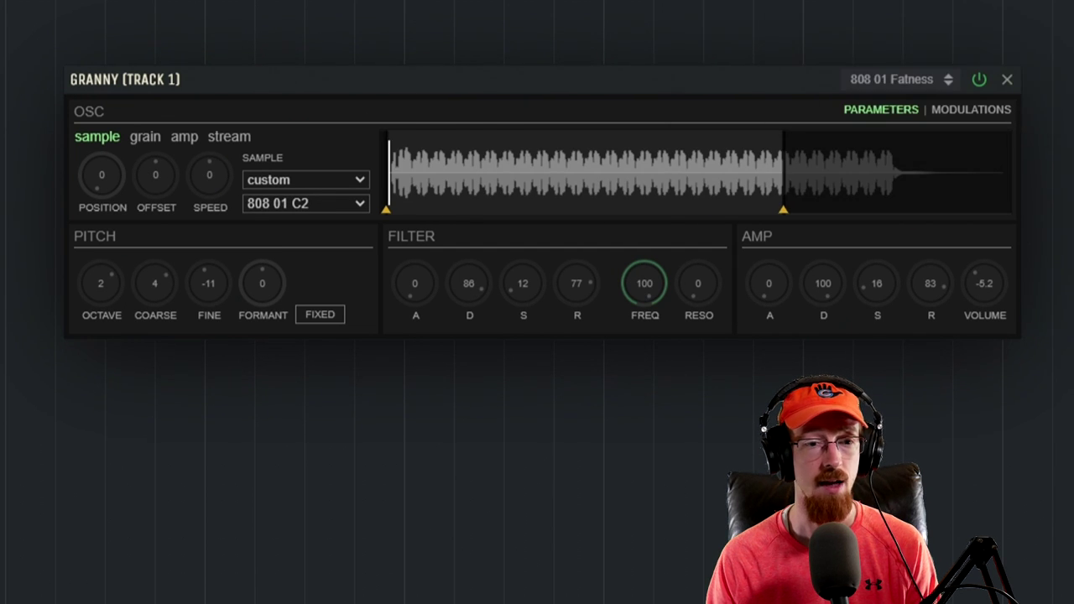
left_click(144, 136)
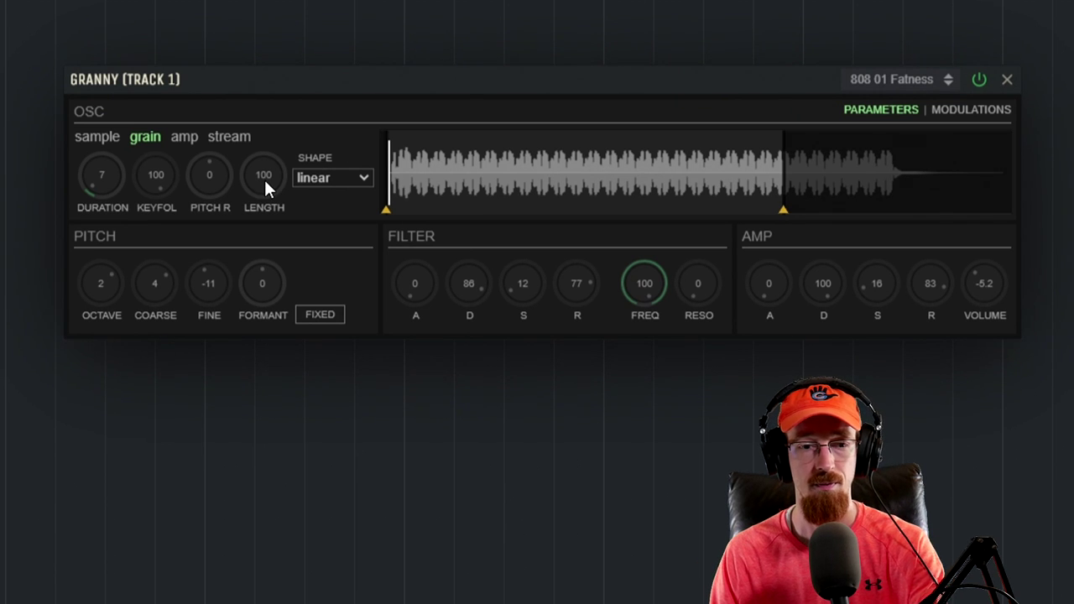
Sweep the grain LENGTH knob down to 0 and back up to 100.
left_click_drag(264, 178, 255, 276)
left_click_drag(260, 186, 259, 34)
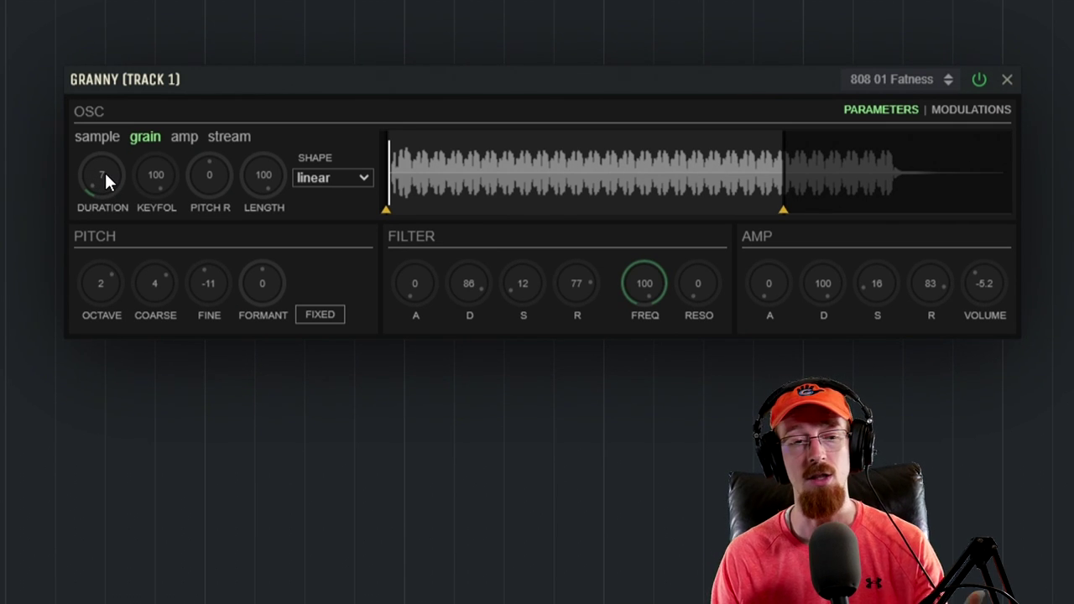
Set grain duration to 1 and lower key follow into negative values (about -75).
left_click_drag(104, 170, 94, 126)
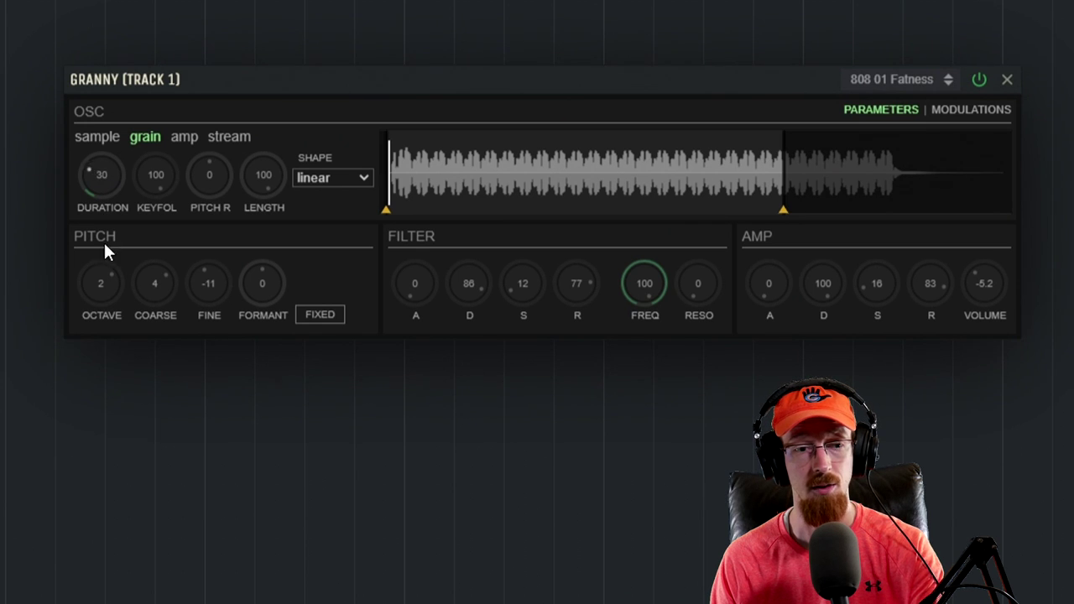
left_click_drag(105, 252, 110, 290)
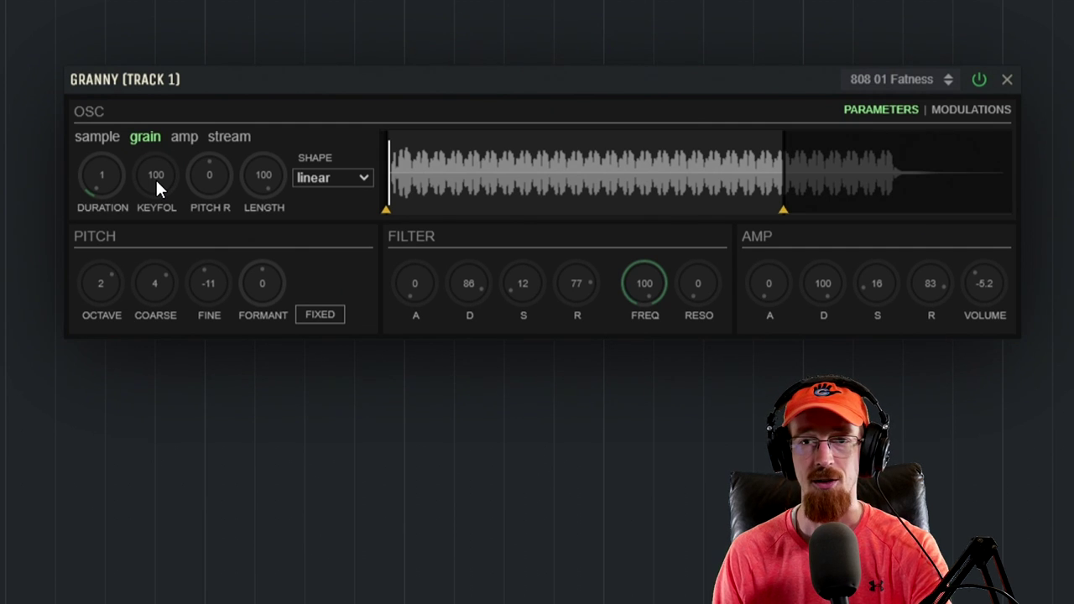
left_click_drag(155, 177, 167, 363)
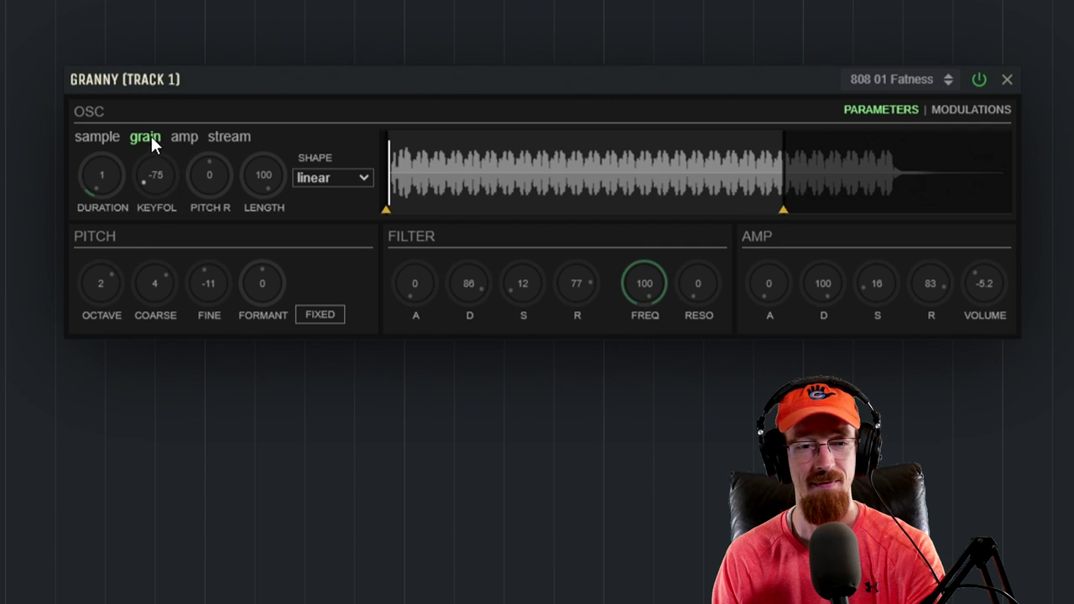
Return key follow to 100 and experiment with pitch randomness, leaving PITCH R at 0.
left_click_drag(151, 136, 168, 4)
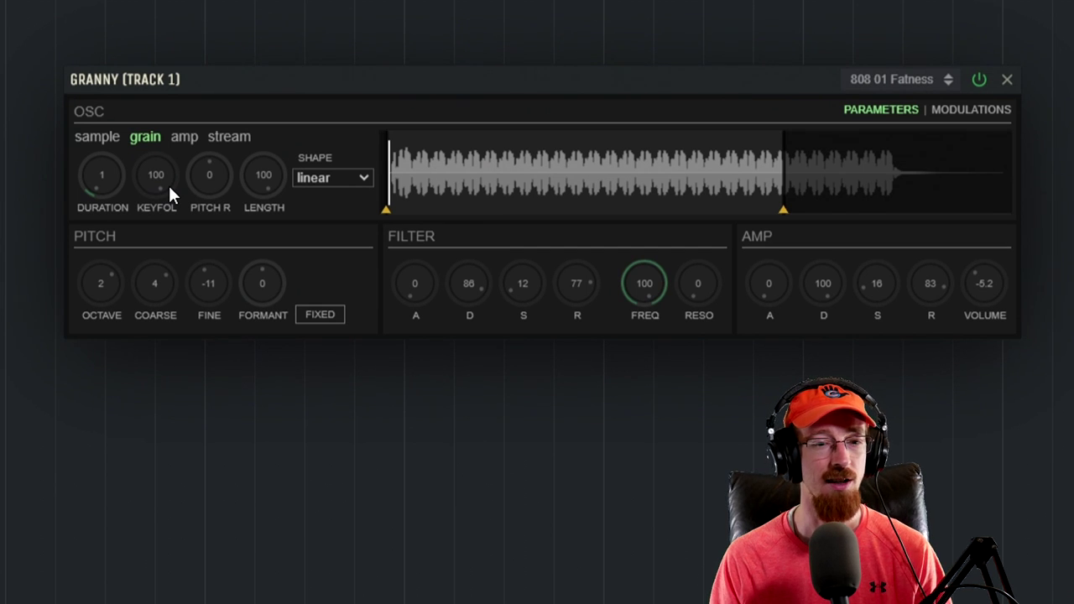
left_click_drag(214, 174, 219, 112)
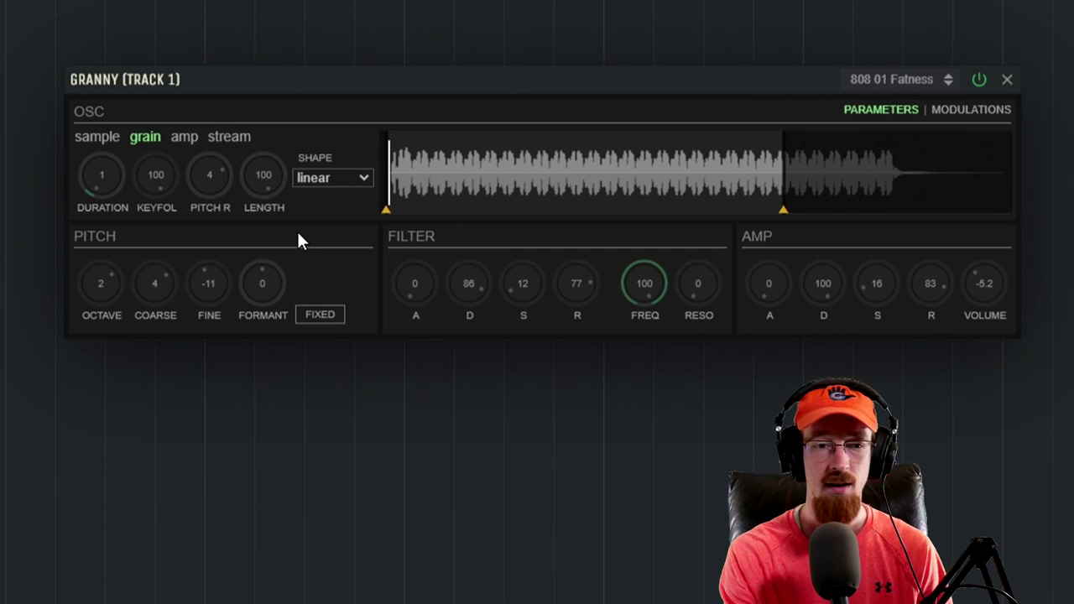
left_click_drag(208, 181, 216, 227)
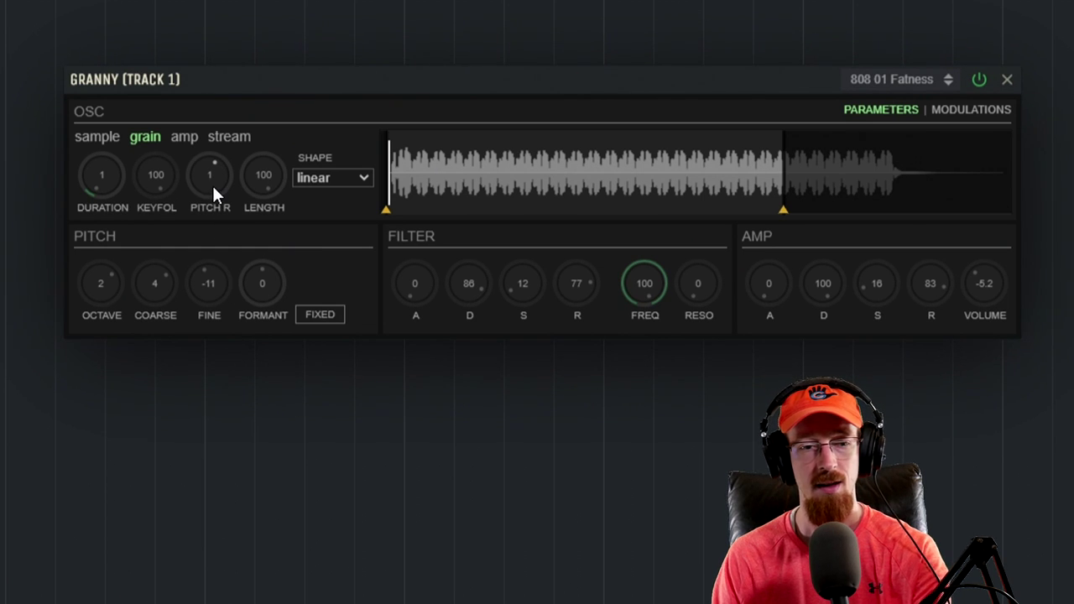
left_click_drag(230, 279, 234, 270)
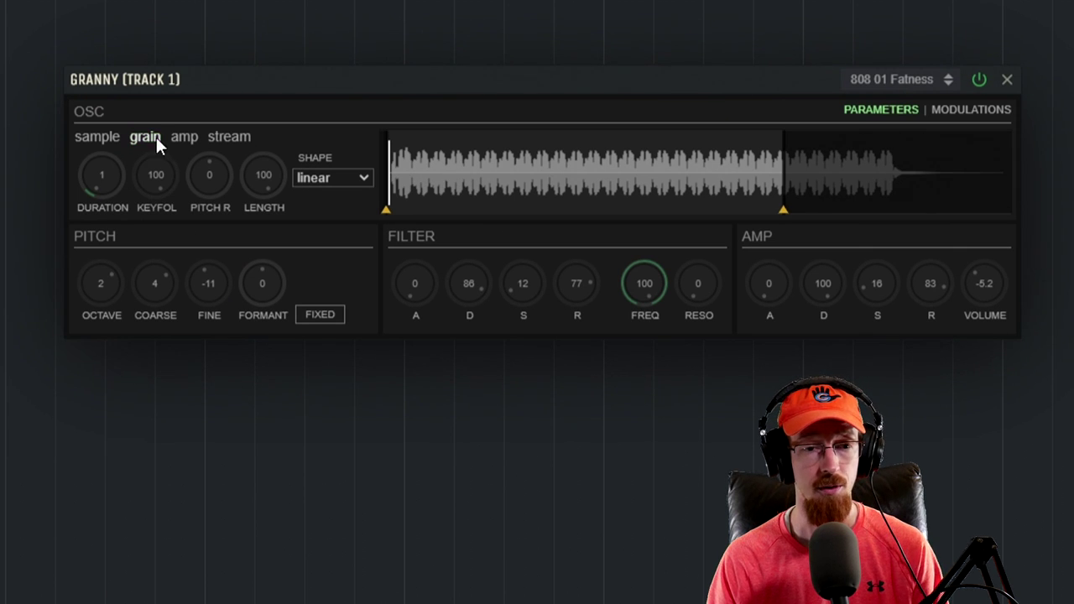
Flip between the oscillator's amp and grain settings, ending on amp with level 0.
left_click(185, 140)
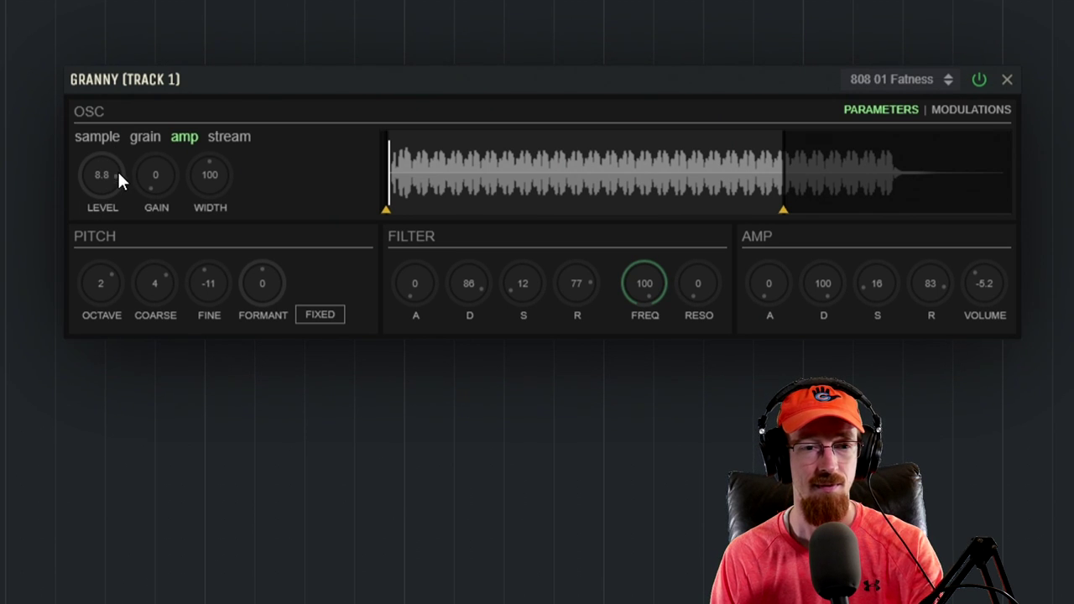
left_click(143, 138)
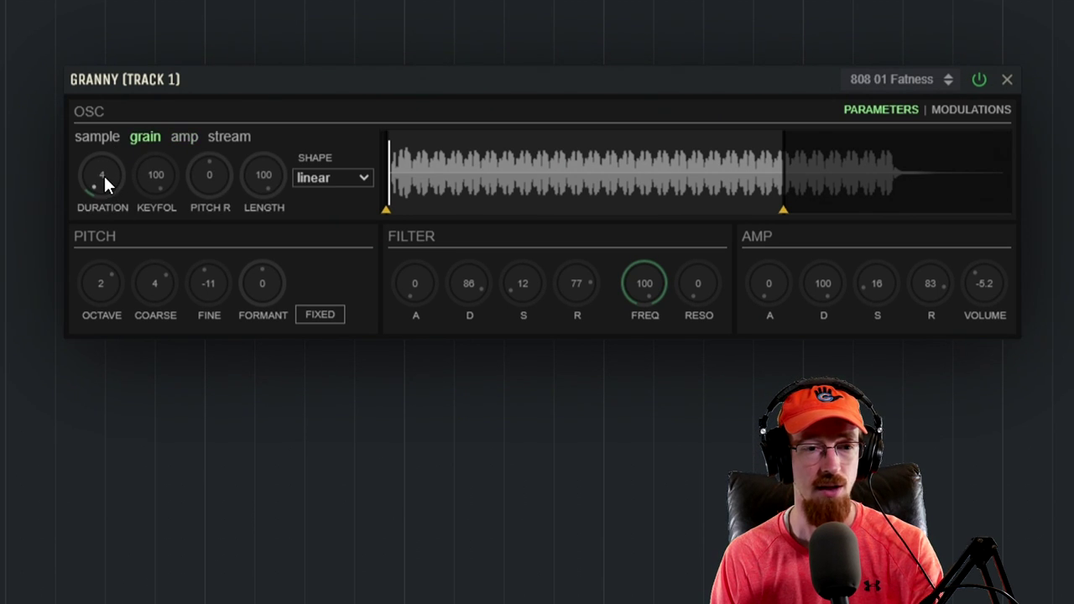
left_click(184, 138)
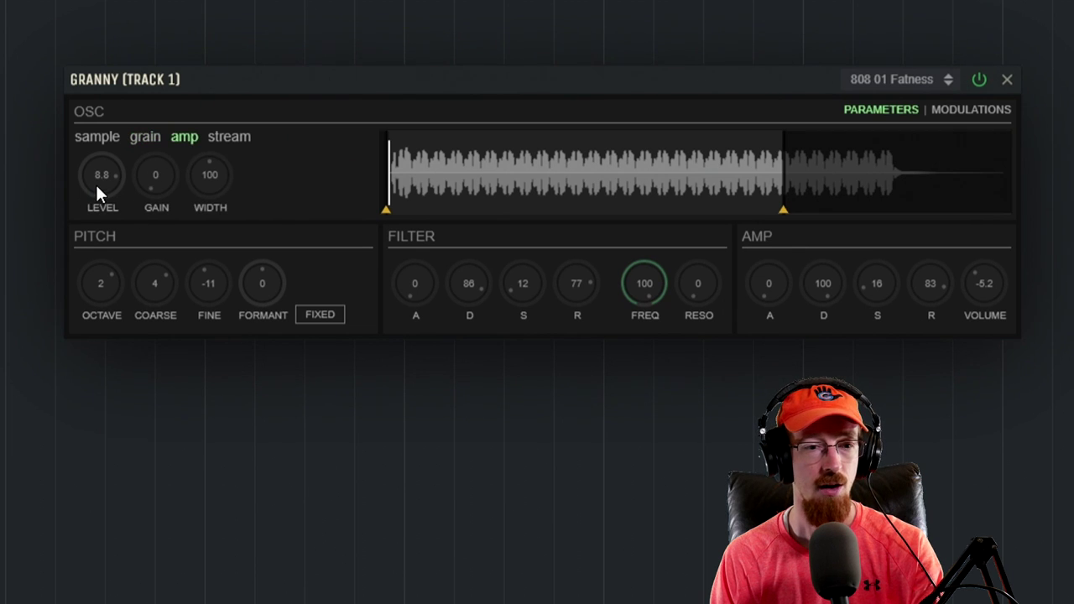
left_click(147, 138)
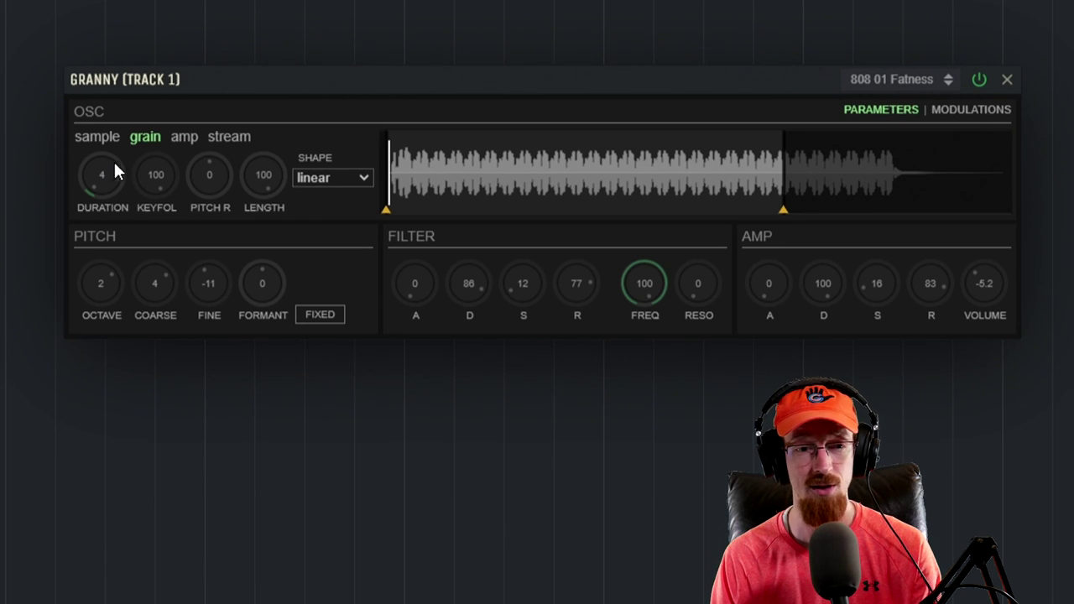
left_click(185, 138)
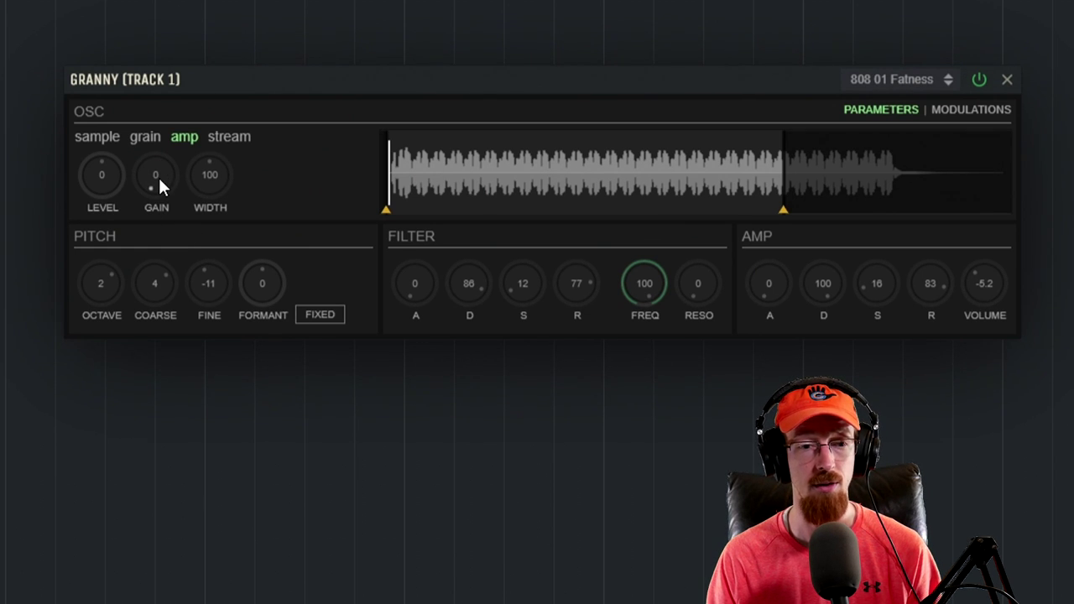
left_click_drag(161, 178, 154, 110)
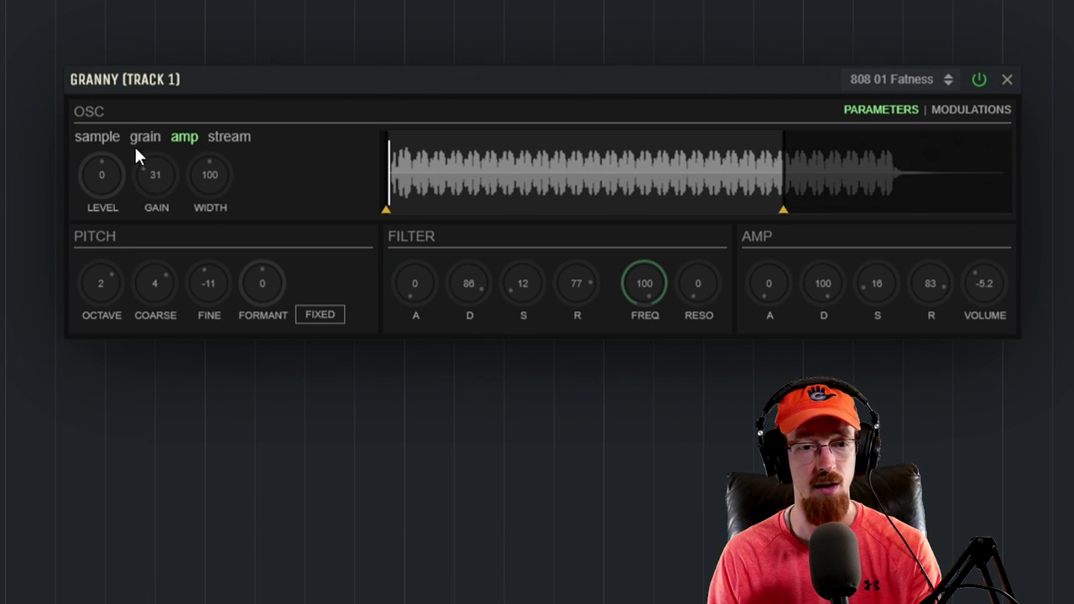
left_click_drag(110, 206, 115, 229)
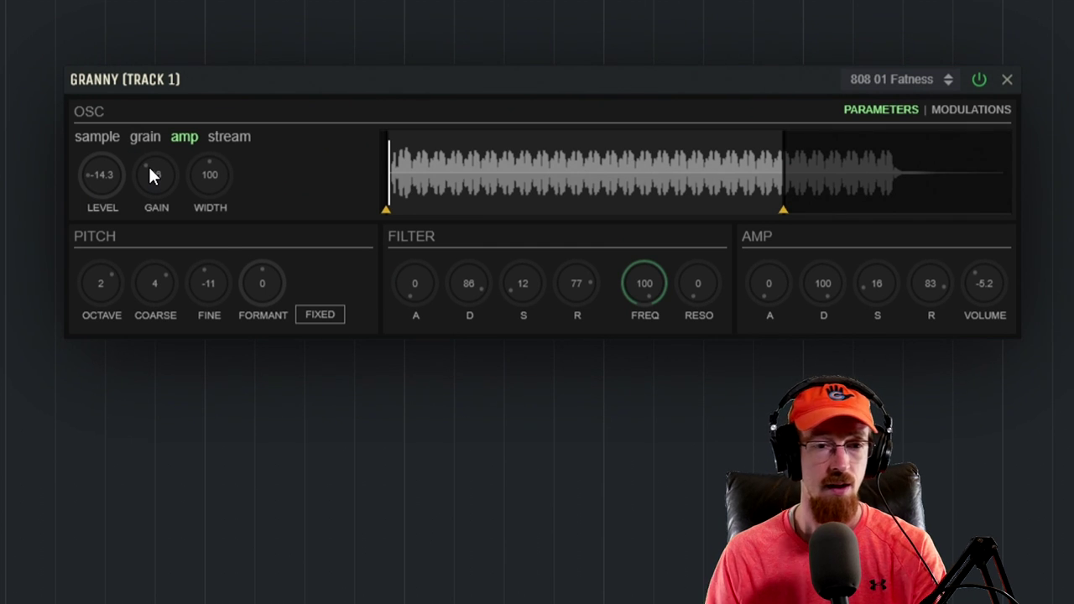
key("ctrl+z")
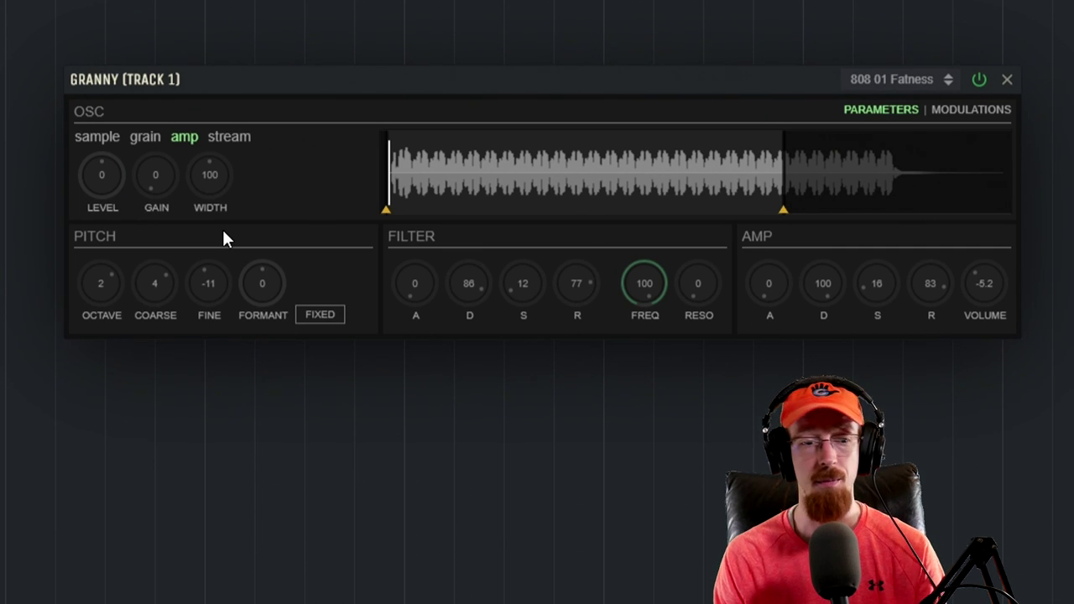
left_click(229, 136)
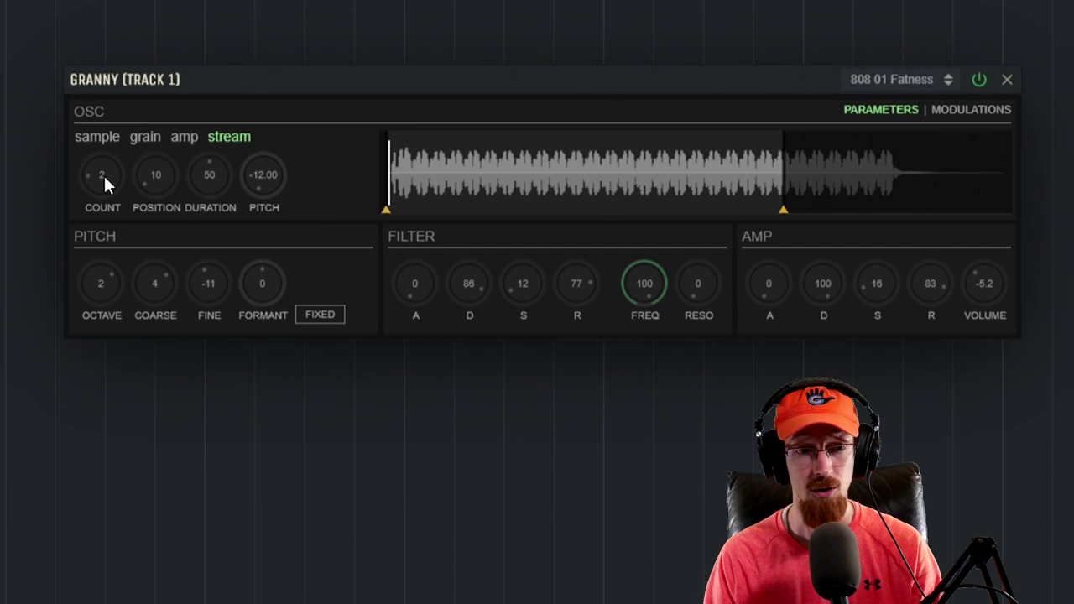
Set Granny's stream count to 7 and pitch to 12, finishing with grain duration at 7.
left_click_drag(104, 173, 102, 69)
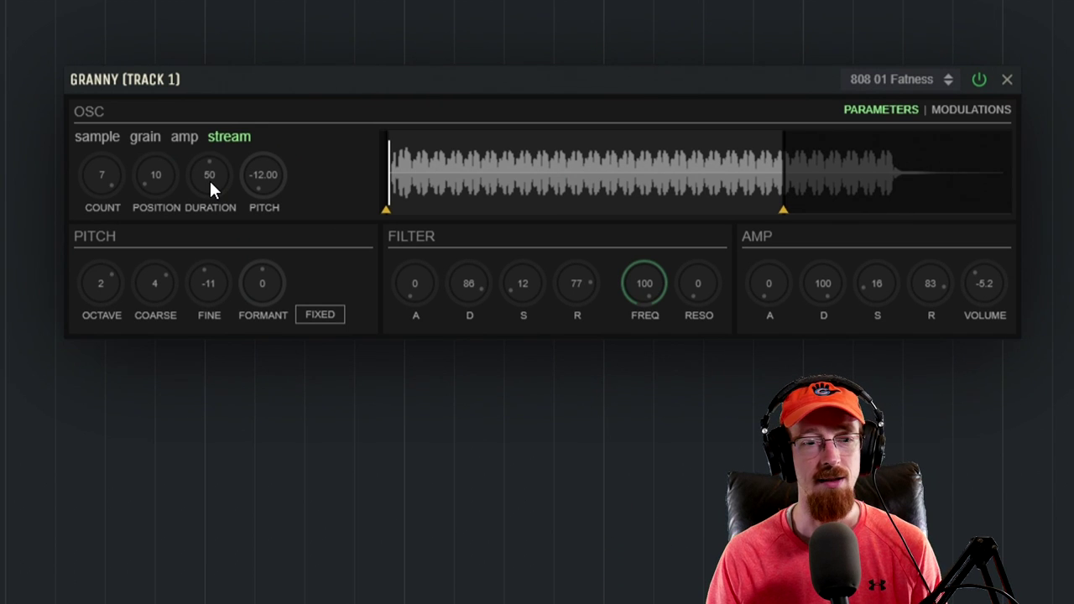
left_click_drag(210, 182, 211, 253)
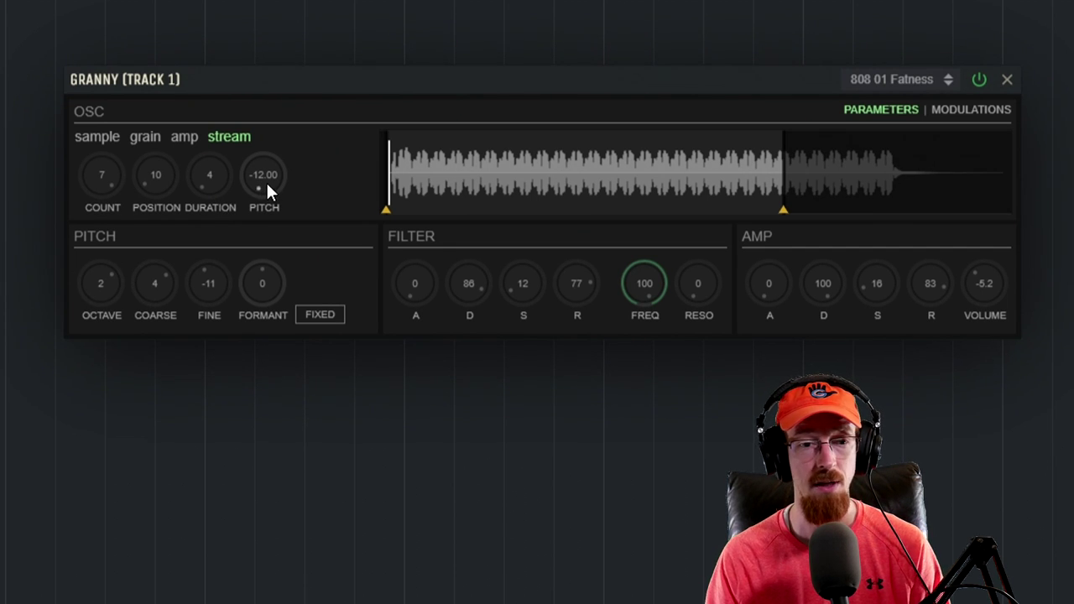
left_click_drag(266, 181, 253, 208)
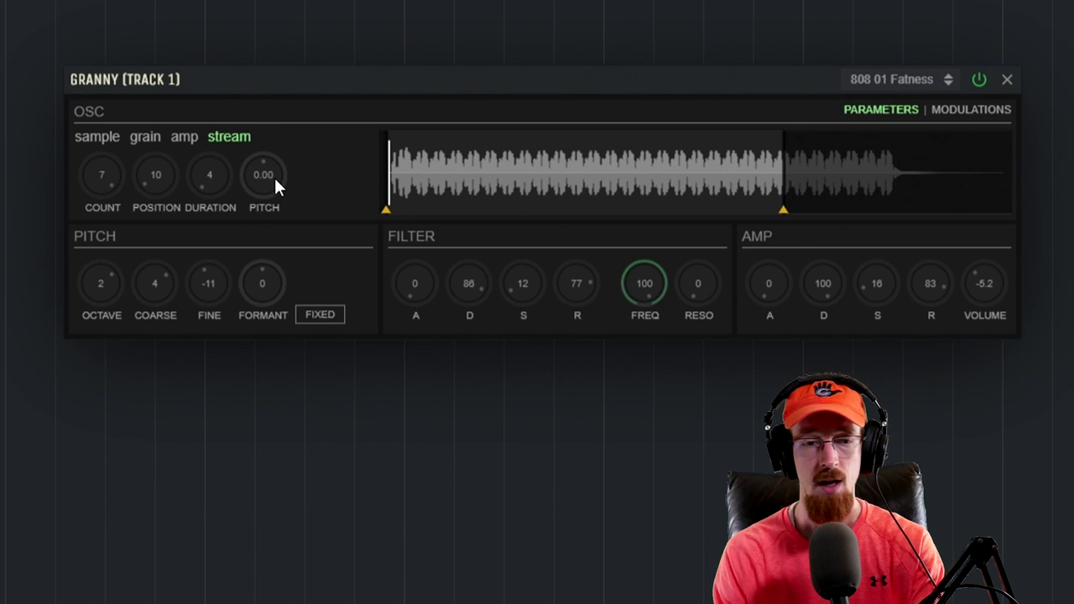
left_click_drag(274, 175, 273, 126)
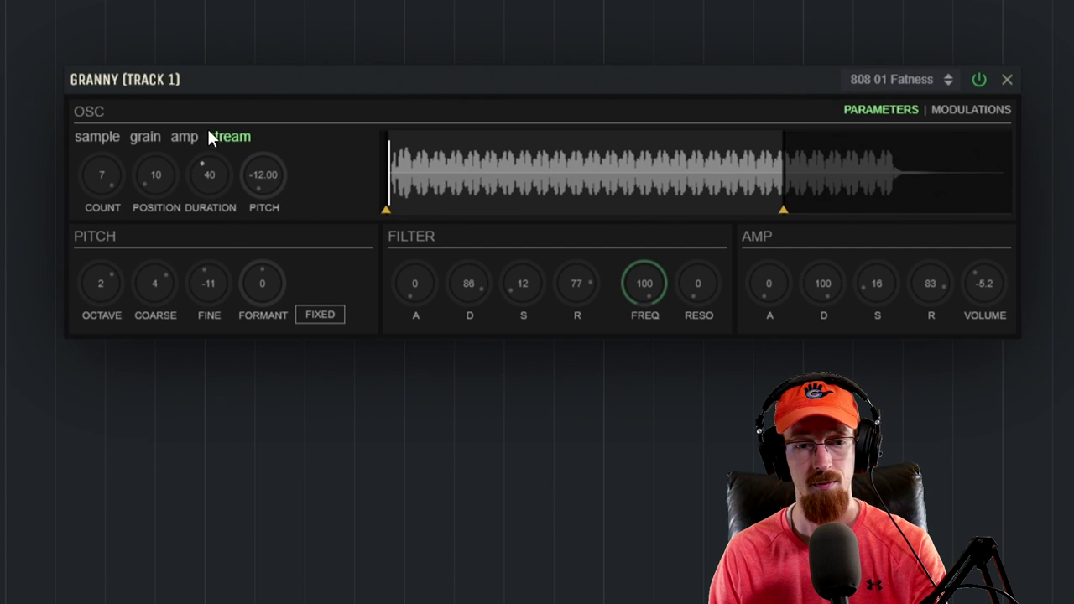
left_click_drag(208, 131, 201, 33)
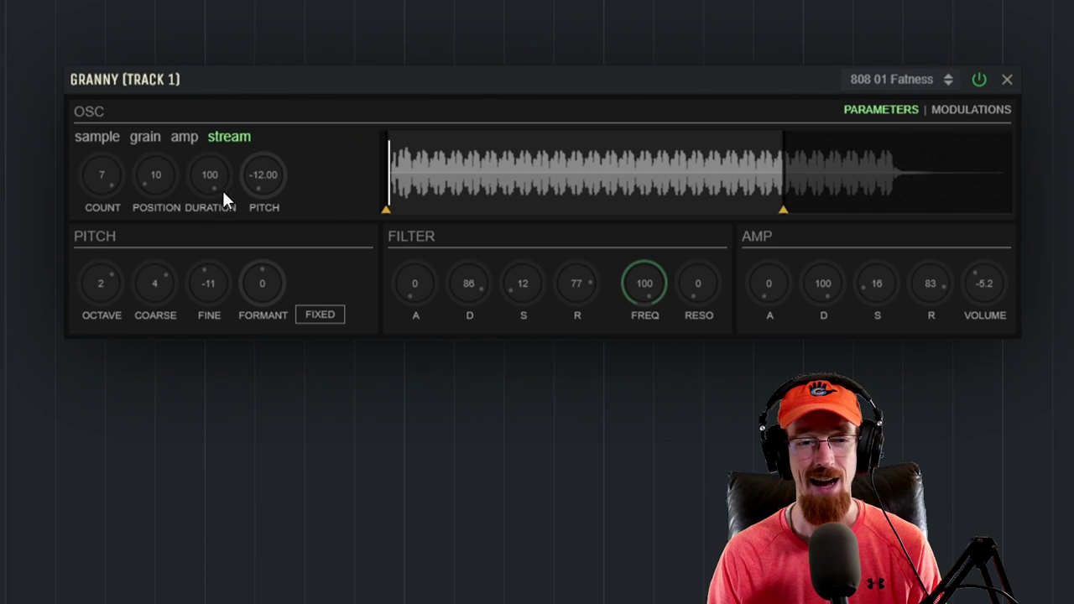
left_click_drag(214, 221, 213, 325)
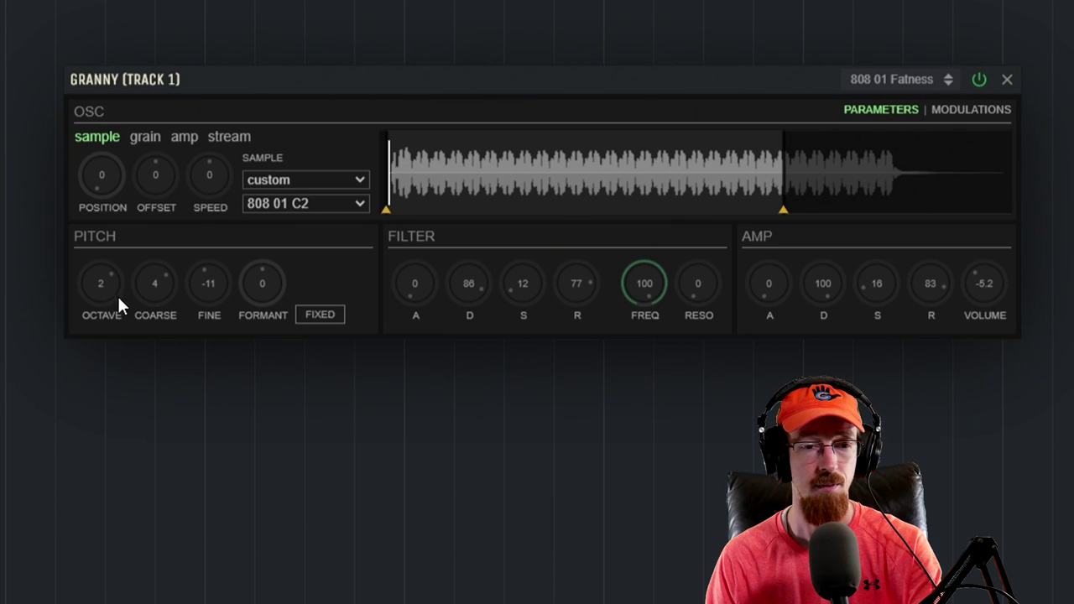
Try coarse and formant changes, settling on fine pitch 3 with coarse 4 and formant 0.
left_click_drag(156, 288, 153, 337)
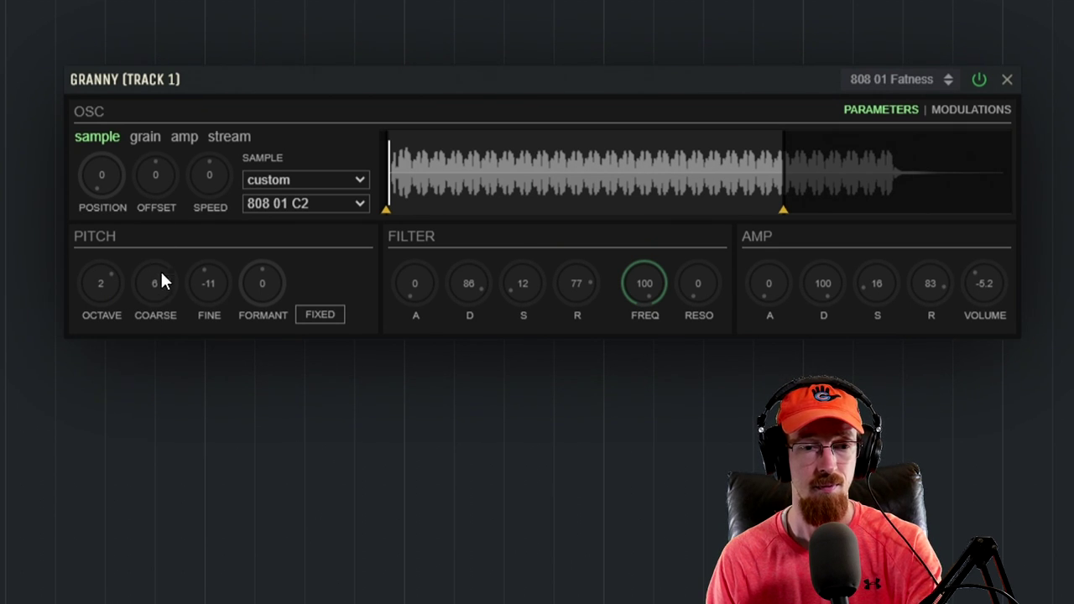
left_click_drag(156, 287, 157, 327)
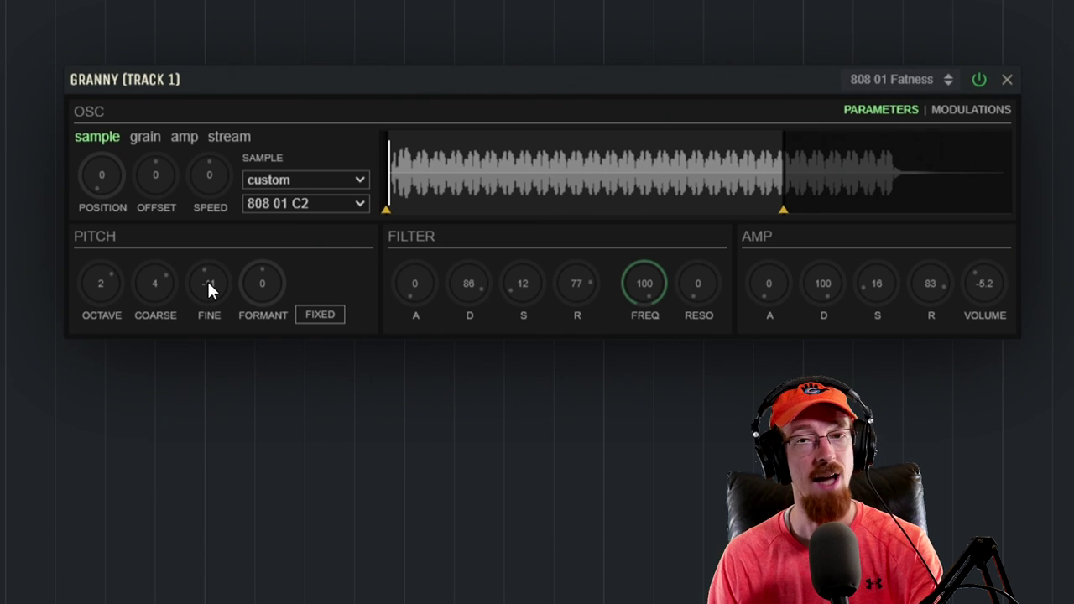
left_click_drag(209, 297, 211, 264)
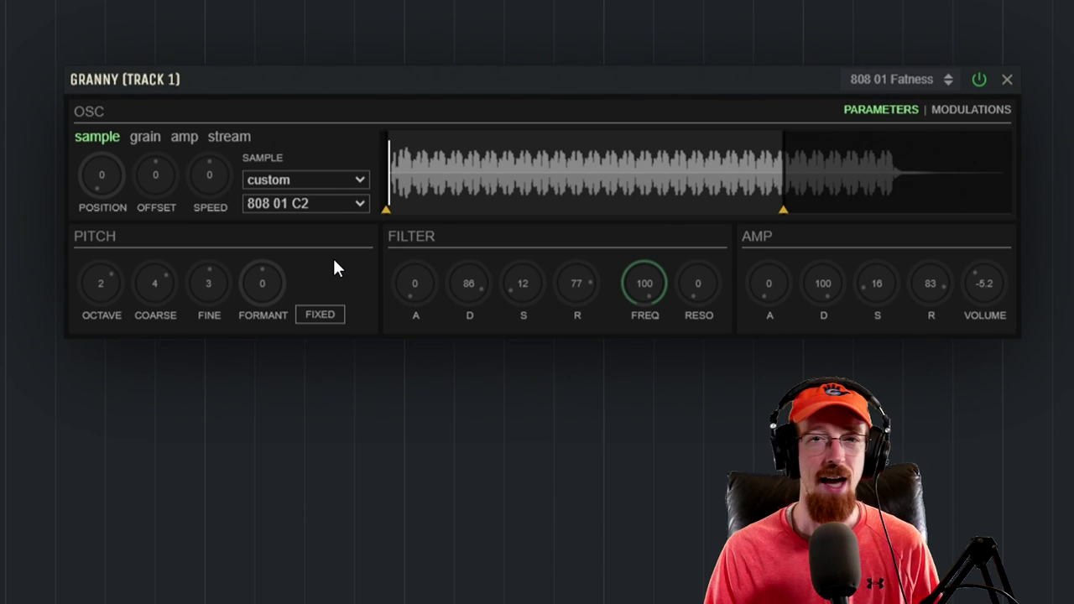
left_click_drag(257, 285, 270, 222)
left_click_drag(262, 316, 277, 351)
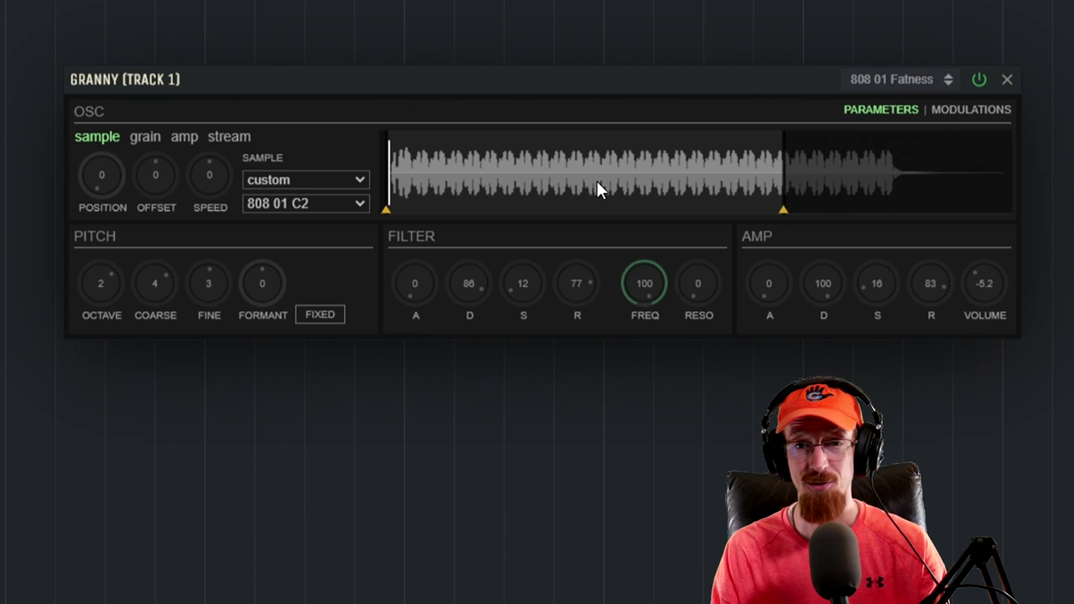
Load the Maani Choir preset from Granny's preset list and lower its formant.
left_click(936, 79)
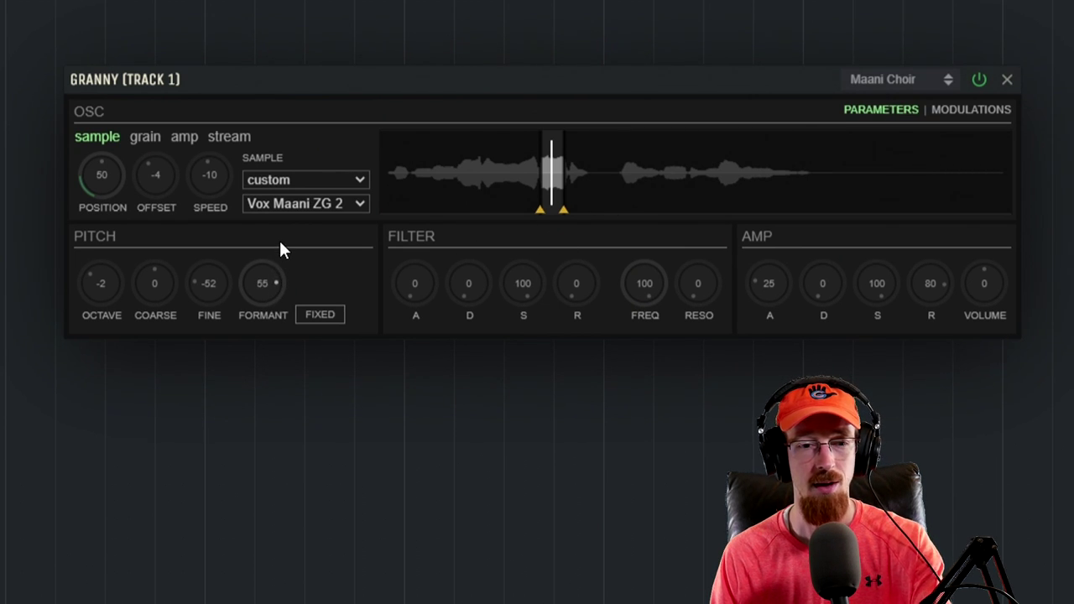
scroll(277, 268, "up", 2)
left_click_drag(266, 307, 273, 338)
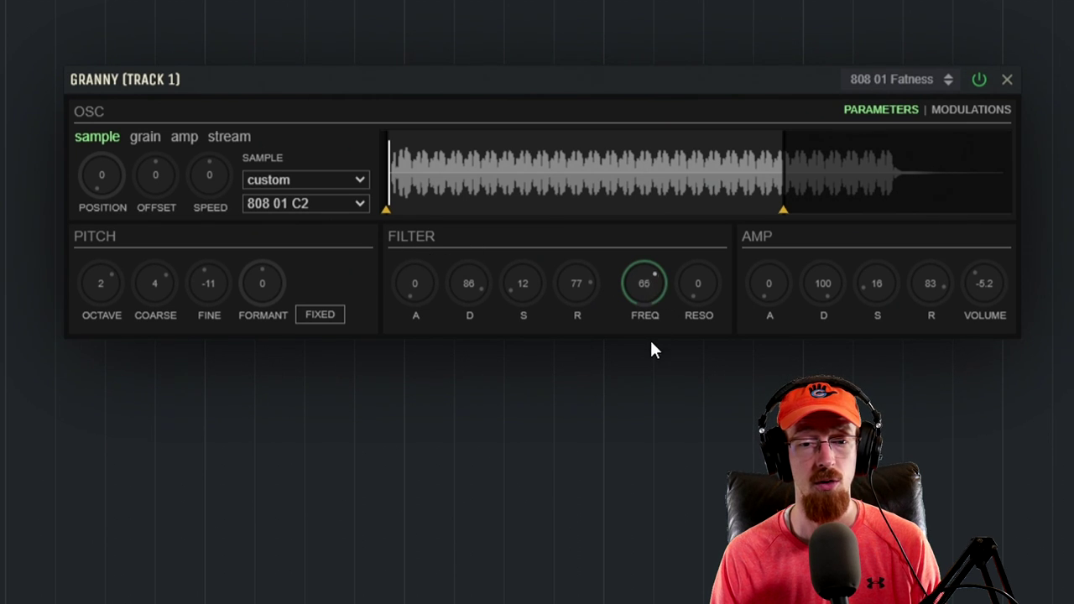
Lower filter cutoff to 25 and decay to 44, then load String HH3 Gm onto the waveform.
left_click_drag(654, 350, 654, 362)
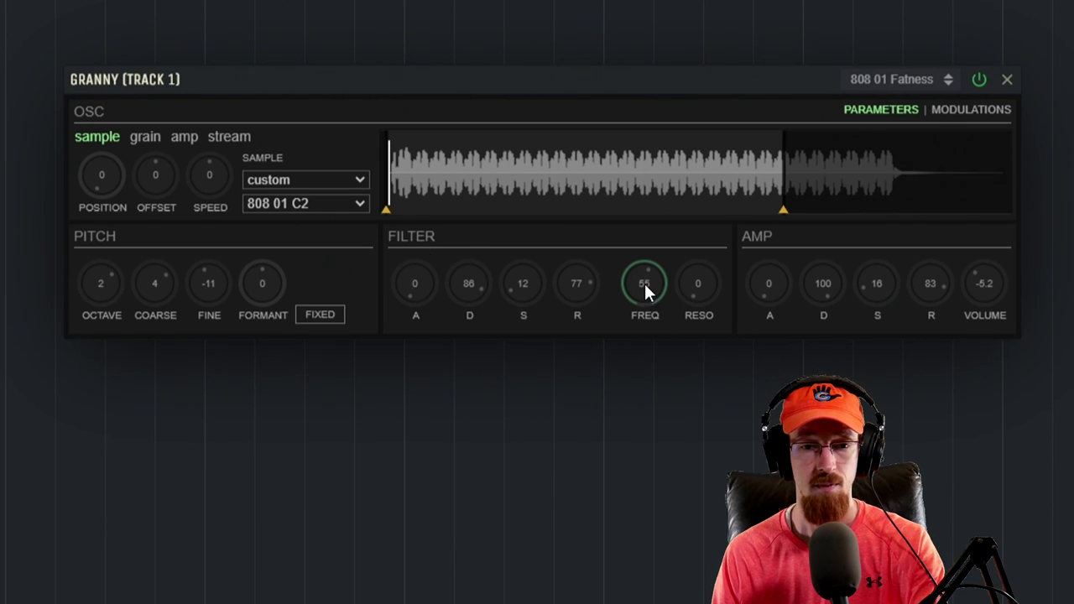
left_click_drag(644, 285, 647, 337)
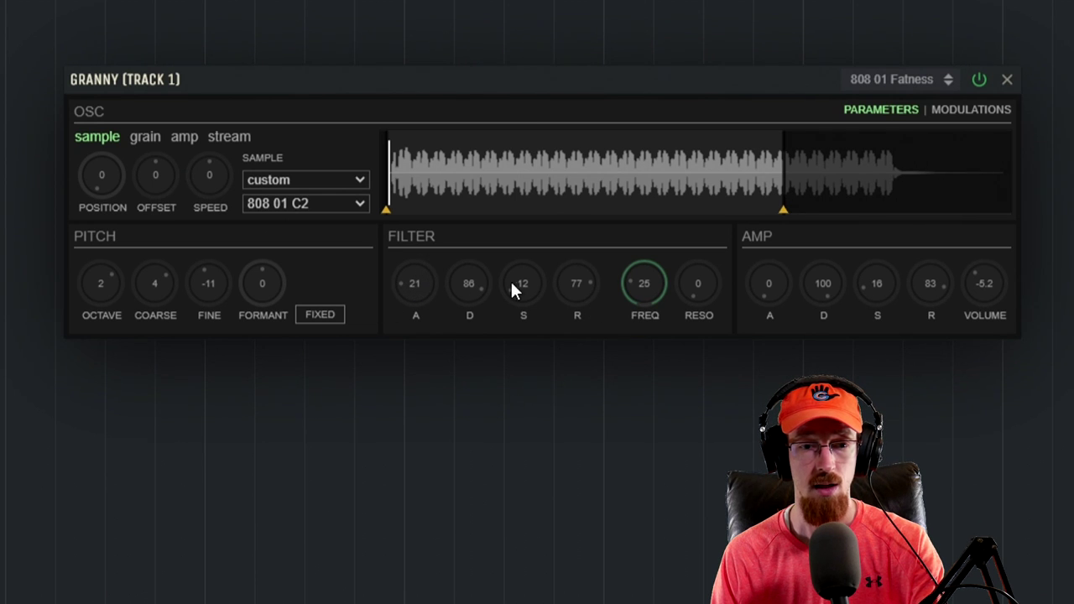
left_click_drag(471, 319, 465, 348)
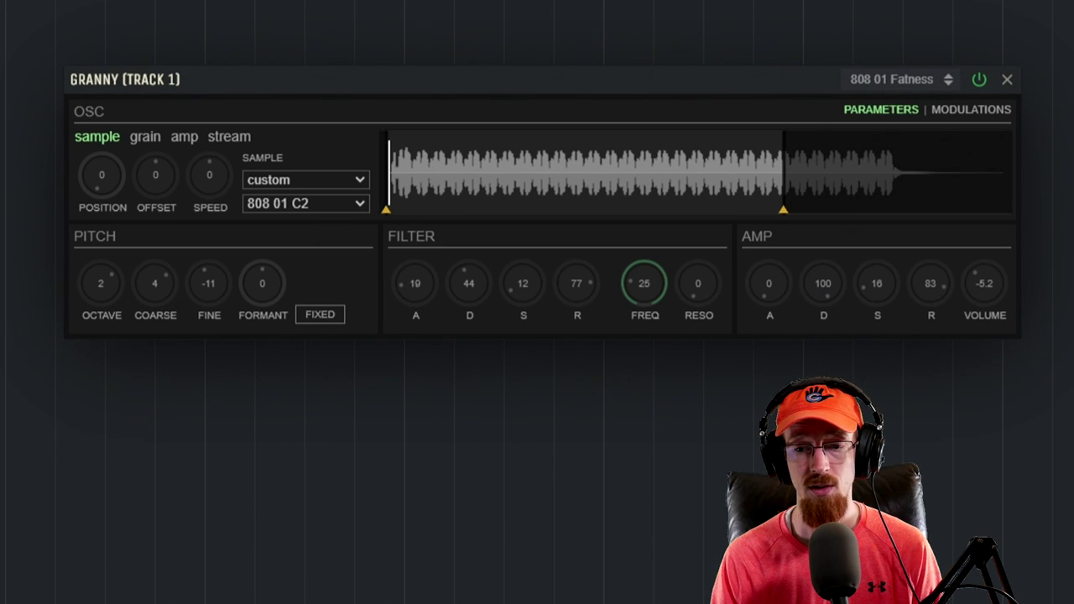
left_click_drag(1065, 177, 658, 177)
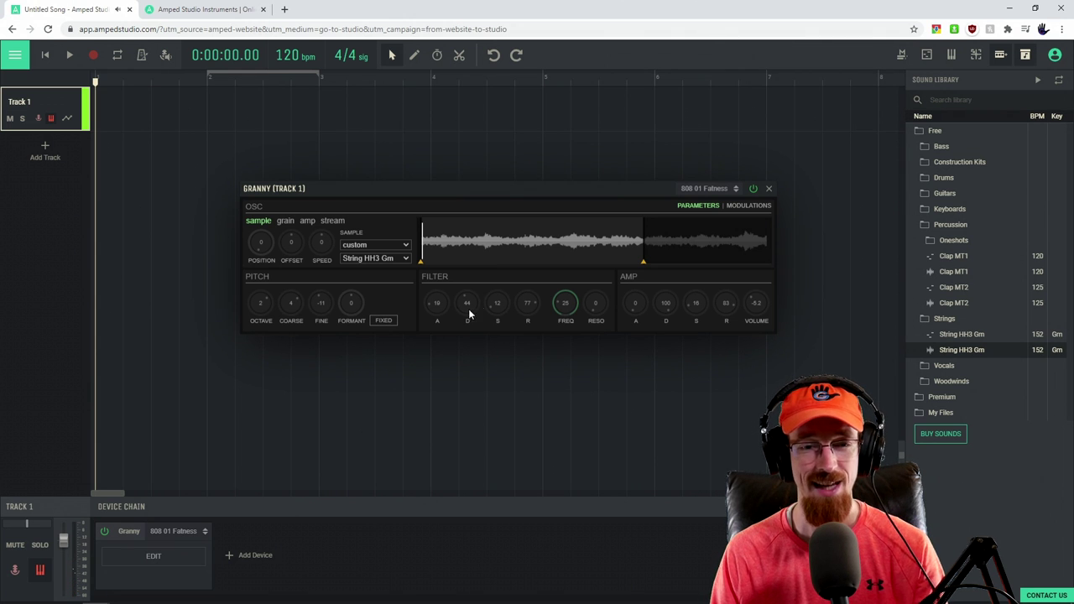
Raise the filter cutoff to 71 and narrow the String HH3 Gm playback region.
left_click_drag(566, 302, 570, 274)
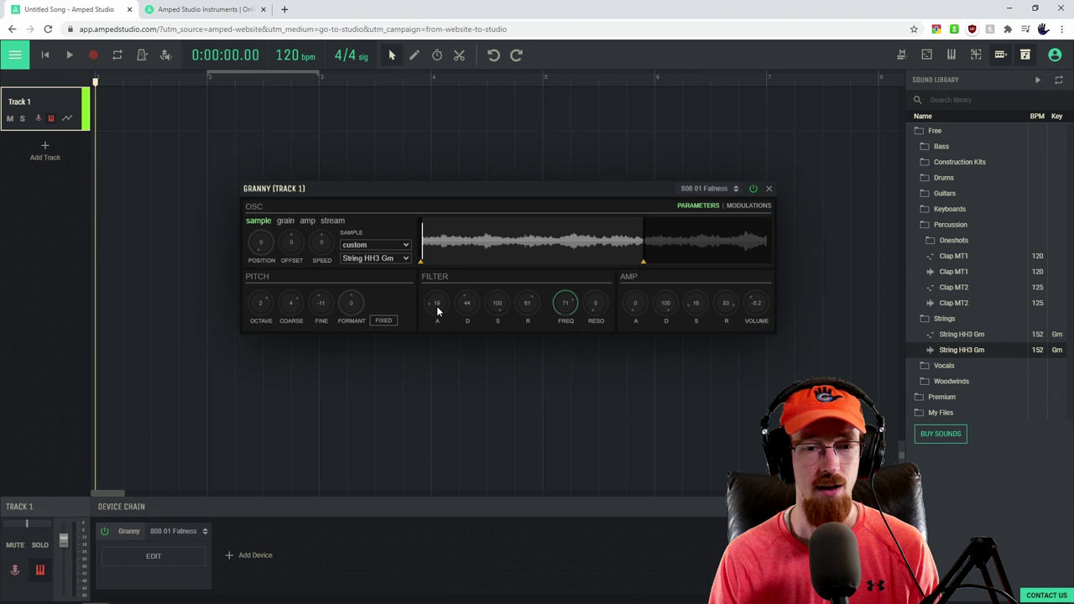
scroll(437, 310, "down", 2)
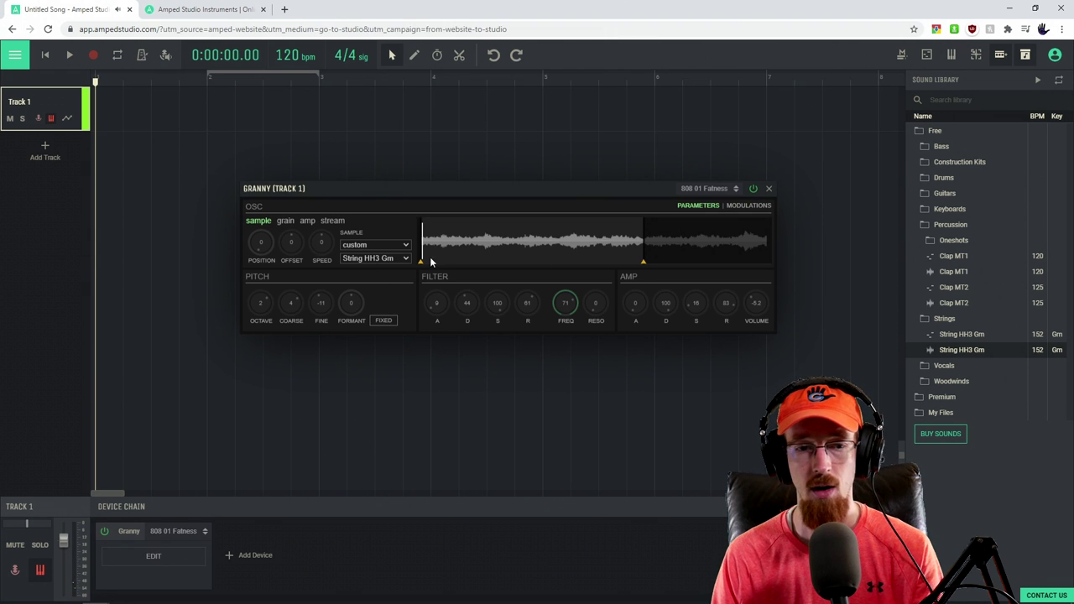
left_click_drag(423, 262, 527, 257)
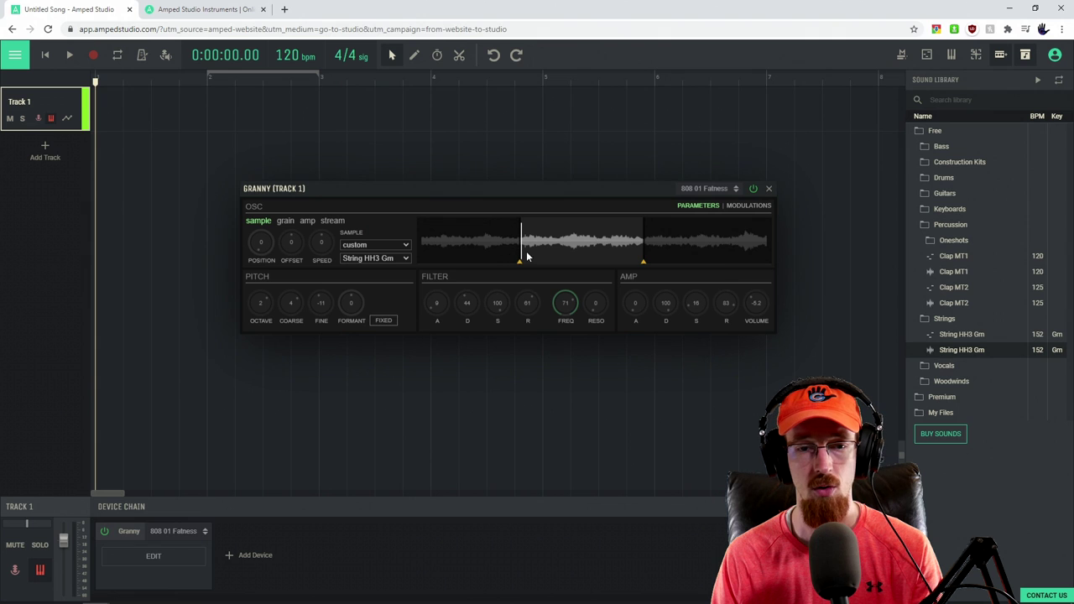
left_click_drag(643, 261, 596, 261)
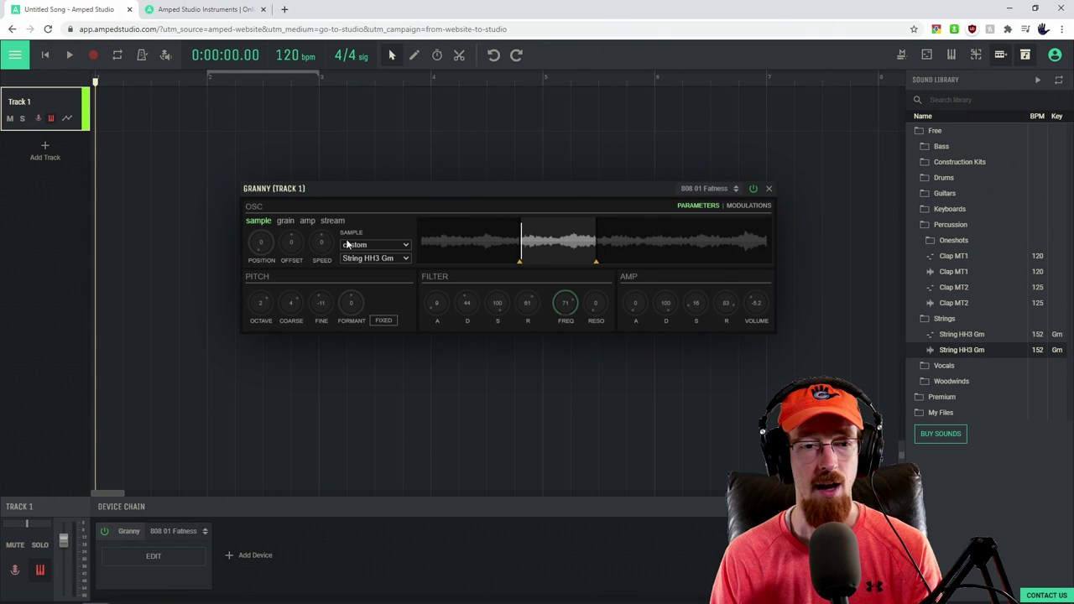
Shorten the grain duration to 18 and create an empty clip on Track 1.
left_click(285, 221)
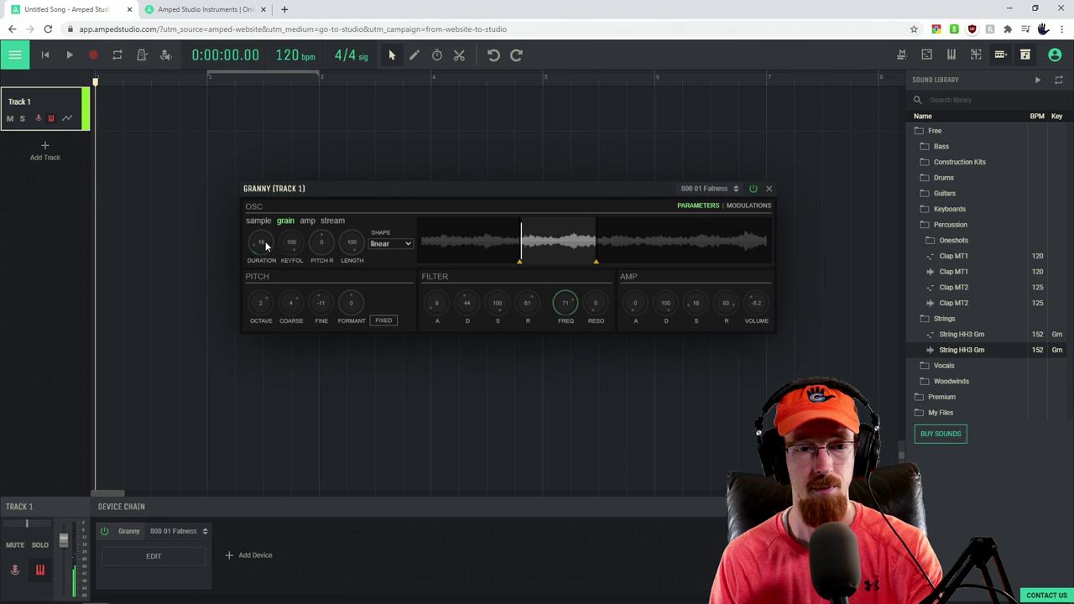
left_click_drag(265, 241, 213, 203)
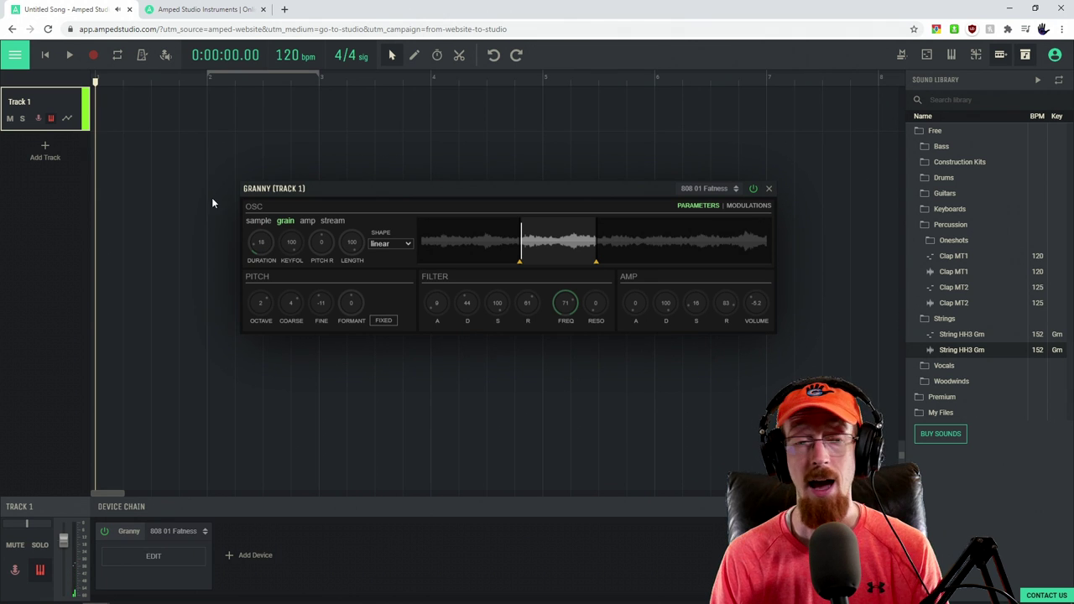
double_click(120, 124)
Add a single note lasting about one bar in the Track 1 clip, raised one pitch step.
double_click(148, 111)
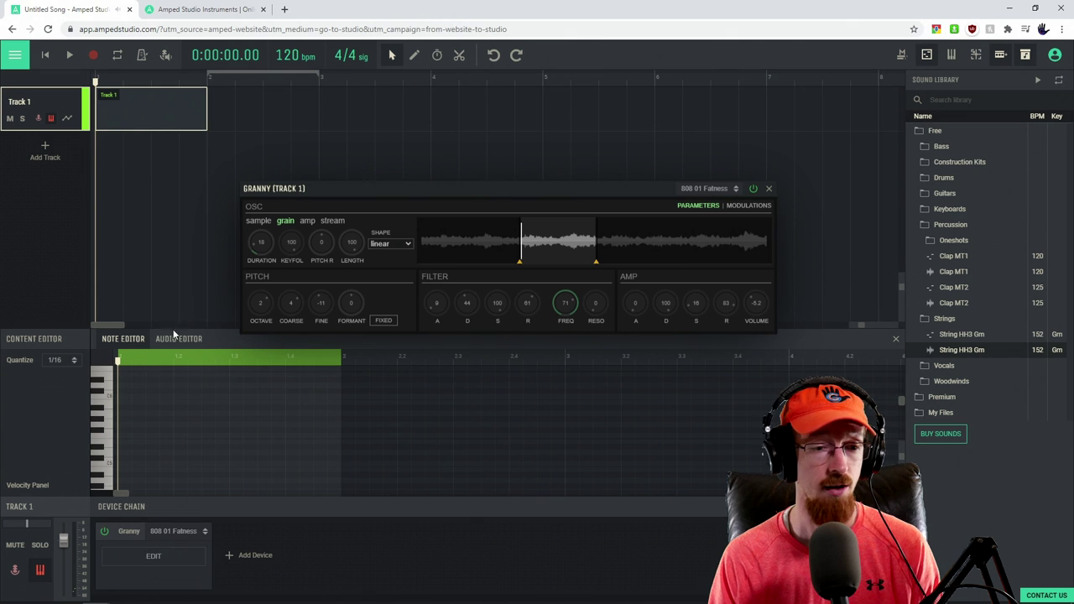
double_click(122, 459)
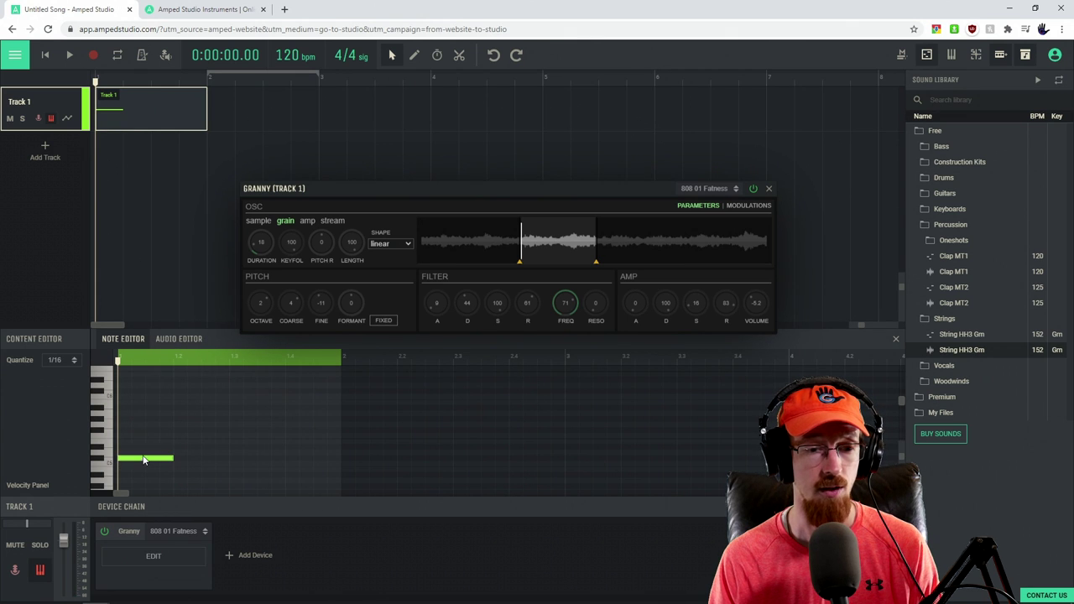
left_click_drag(140, 471, 341, 463)
left_click_drag(434, 193, 426, 180)
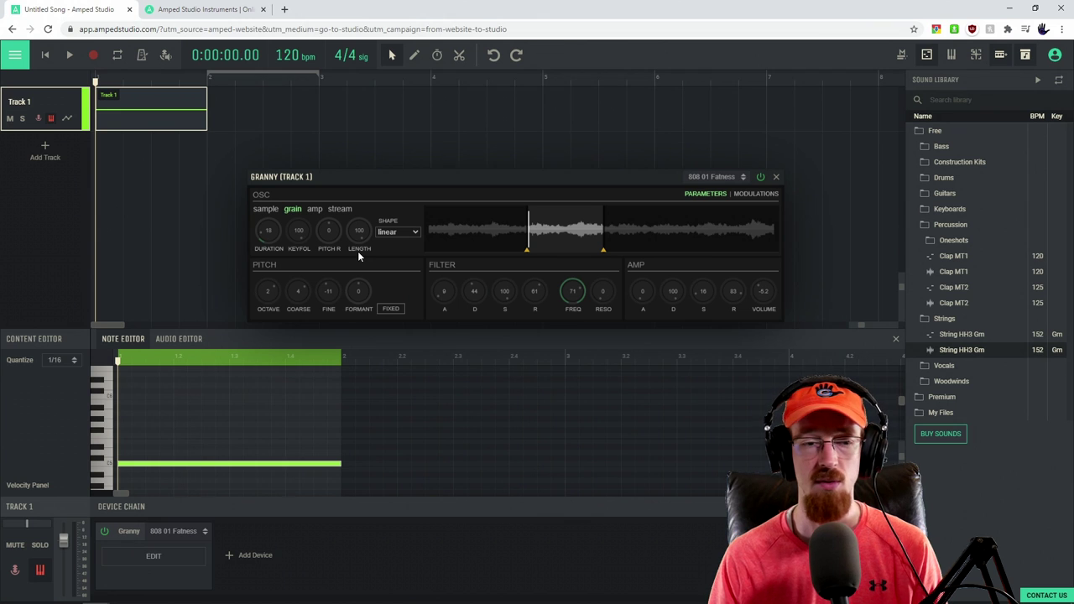
Set the stream grain count to 4 and adjust the sample playback position.
left_click(264, 209)
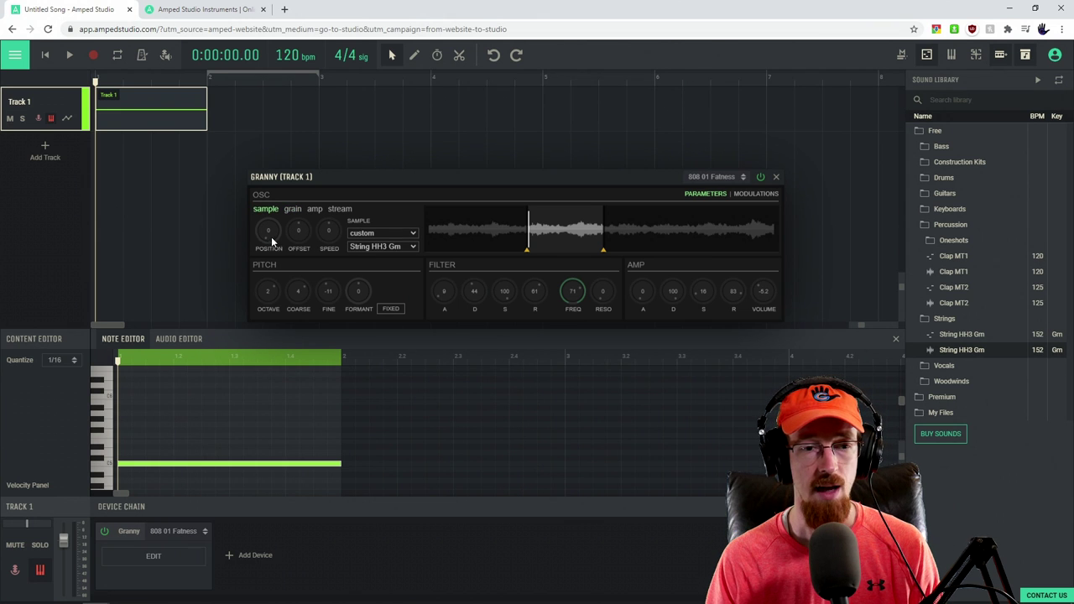
left_click(338, 210)
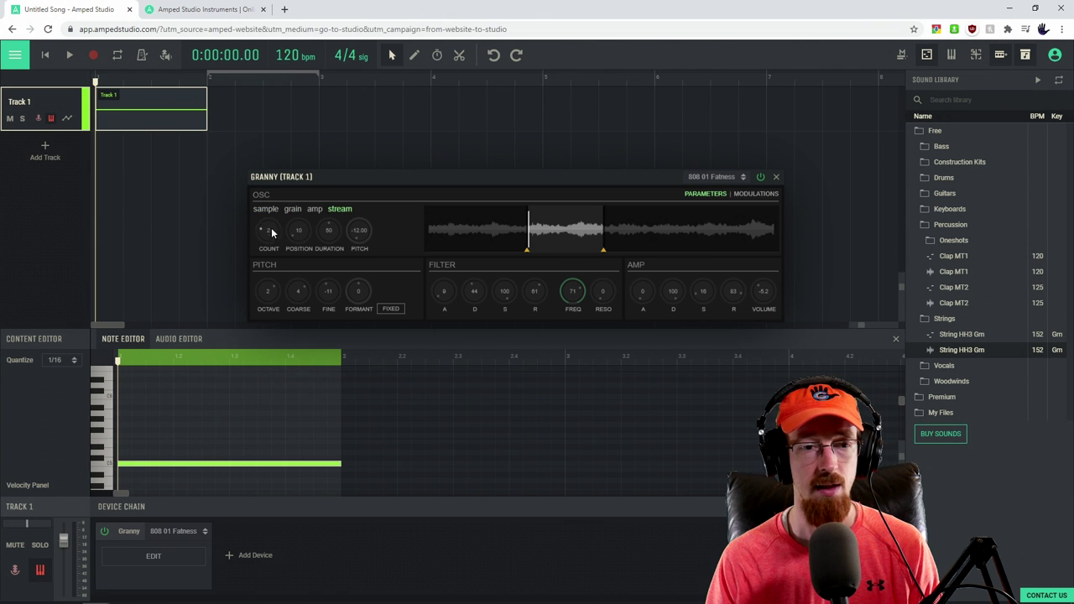
left_click_drag(272, 233, 273, 216)
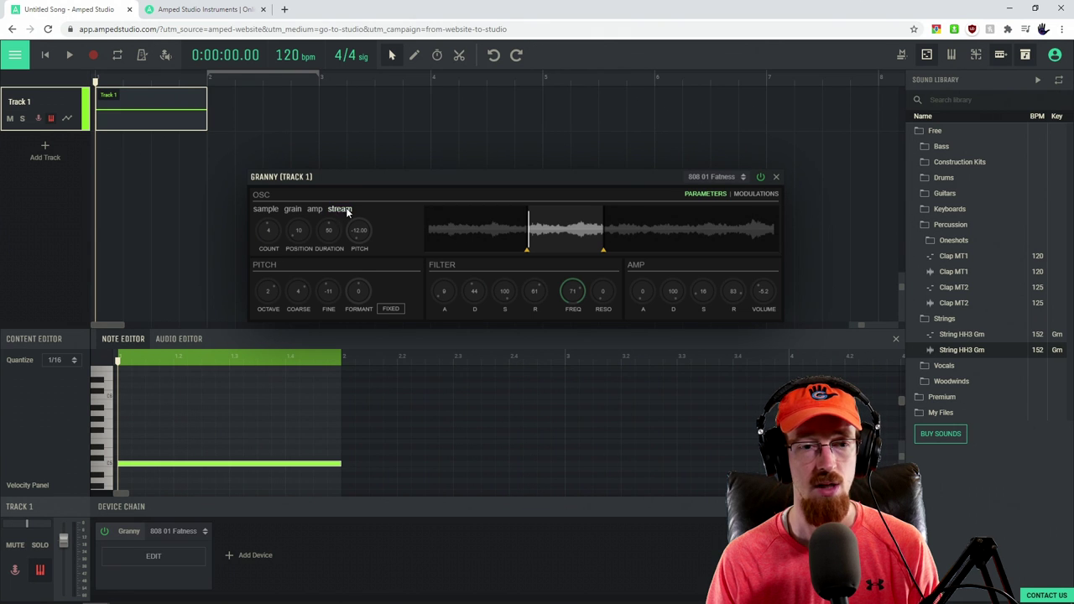
left_click(264, 209)
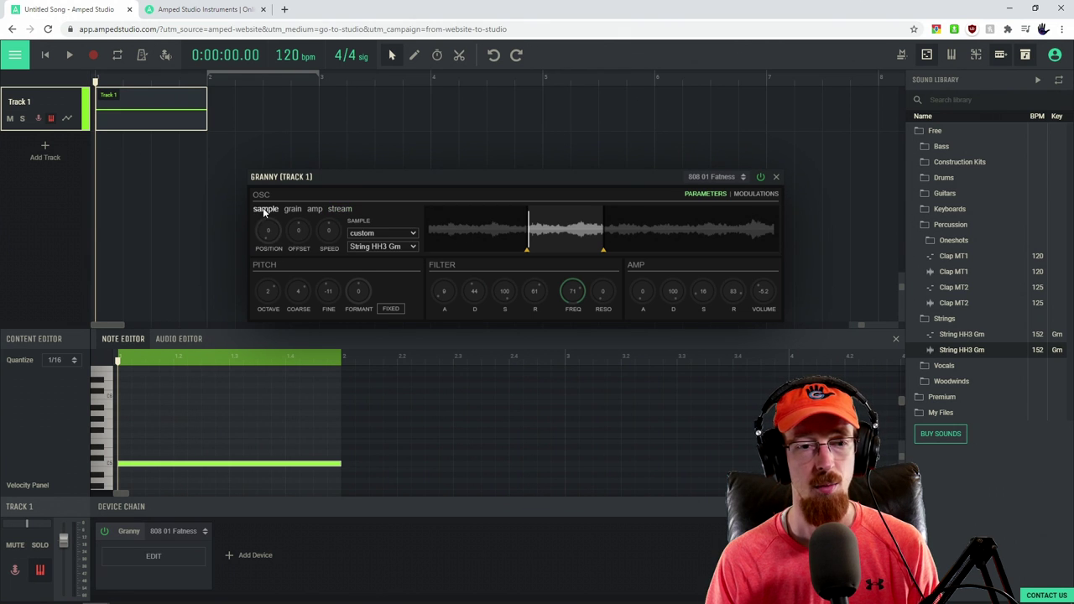
left_click_drag(270, 233, 280, 201)
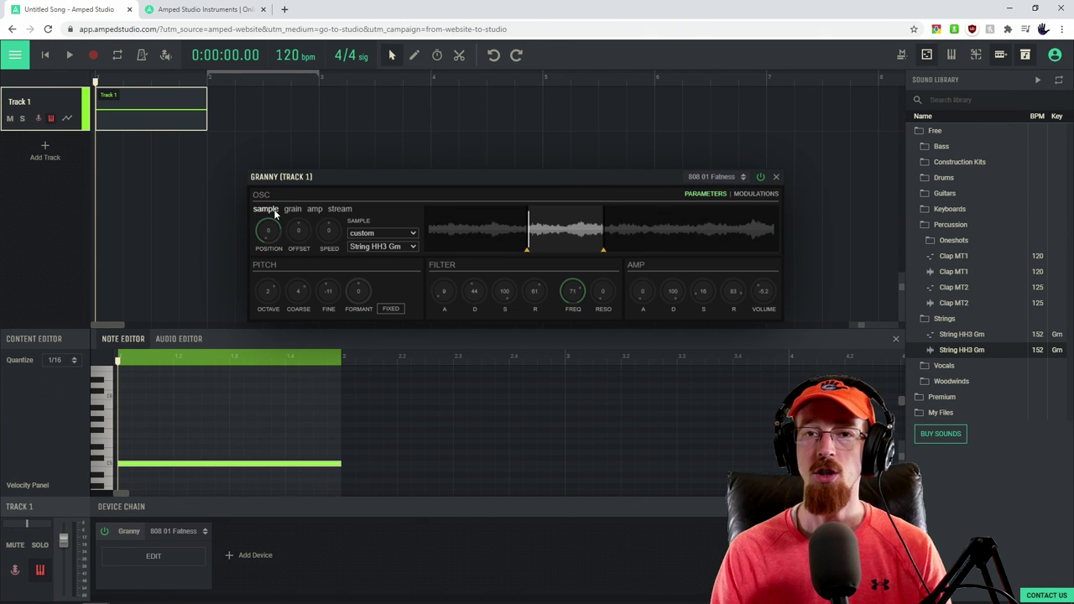
Play the song from the start and loop the first bar while in grain mode.
key("space")
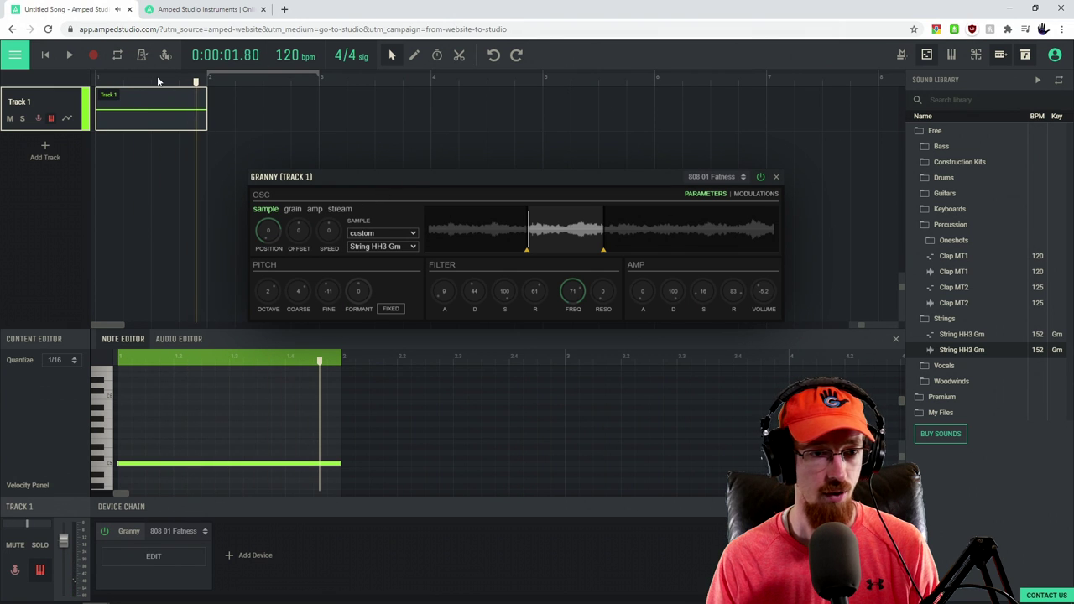
left_click_drag(195, 84, 96, 84)
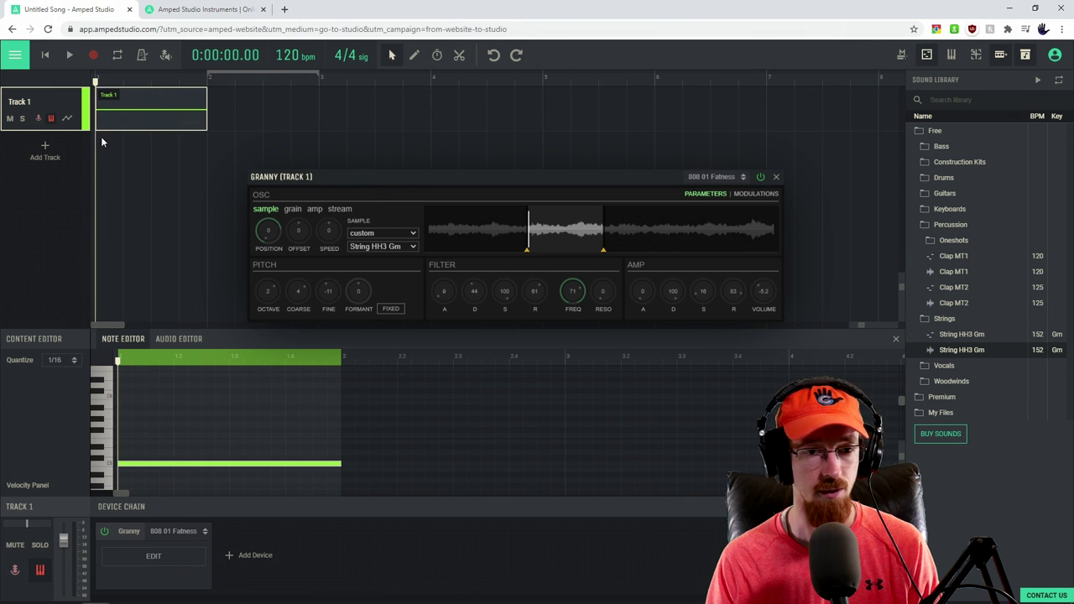
left_click_drag(432, 179, 425, 169)
key("space")
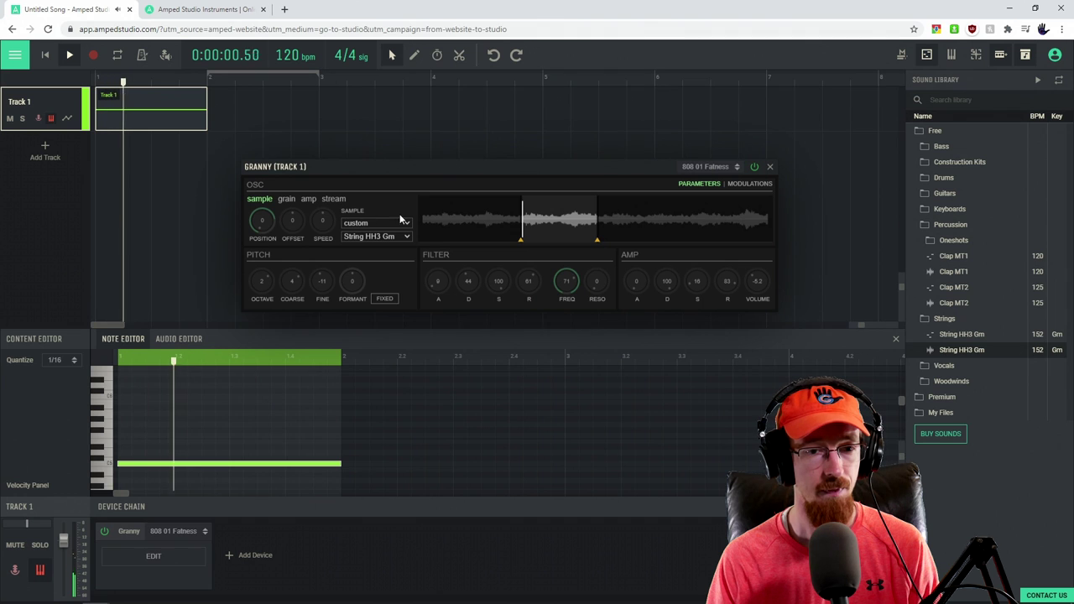
left_click(286, 199)
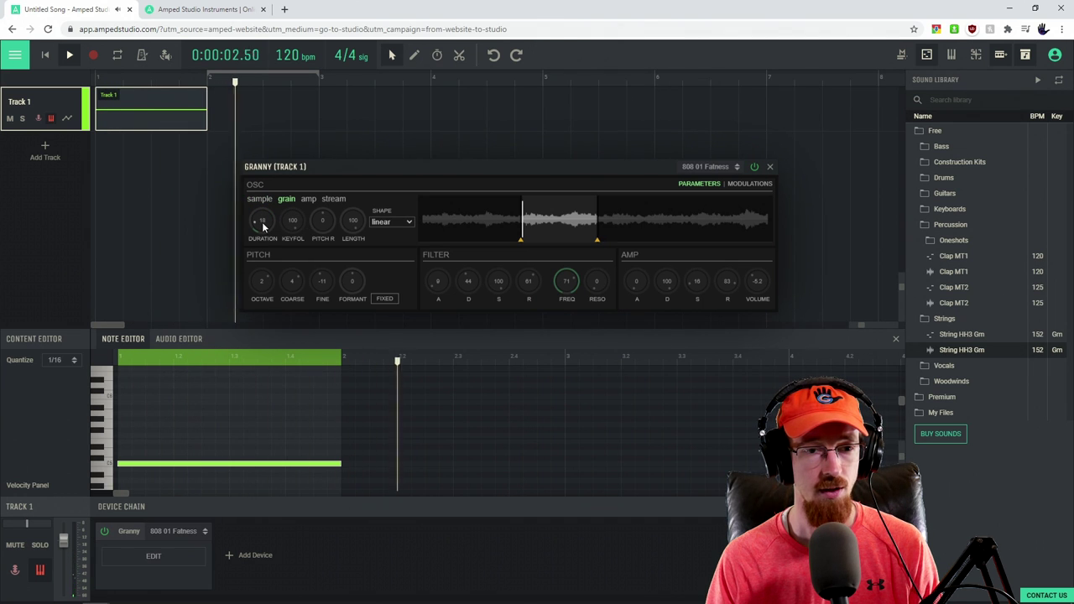
mouse_move(206, 74)
left_mouse_down()
mouse_move(77, 71)
mouse_move(208, 74)
left_mouse_up()
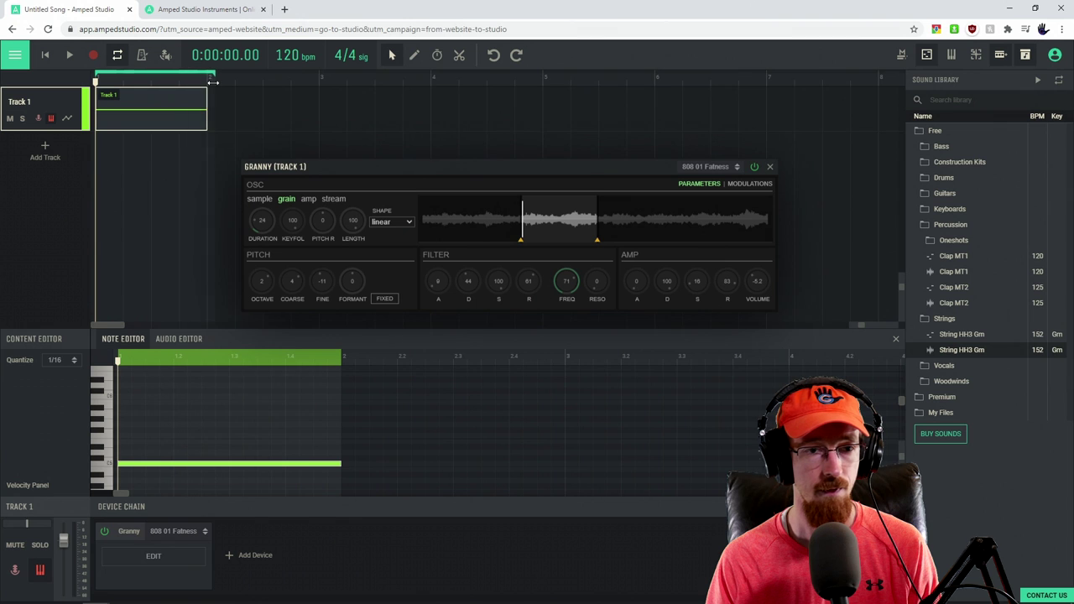
key("space")
left_click_drag(339, 168, 344, 169)
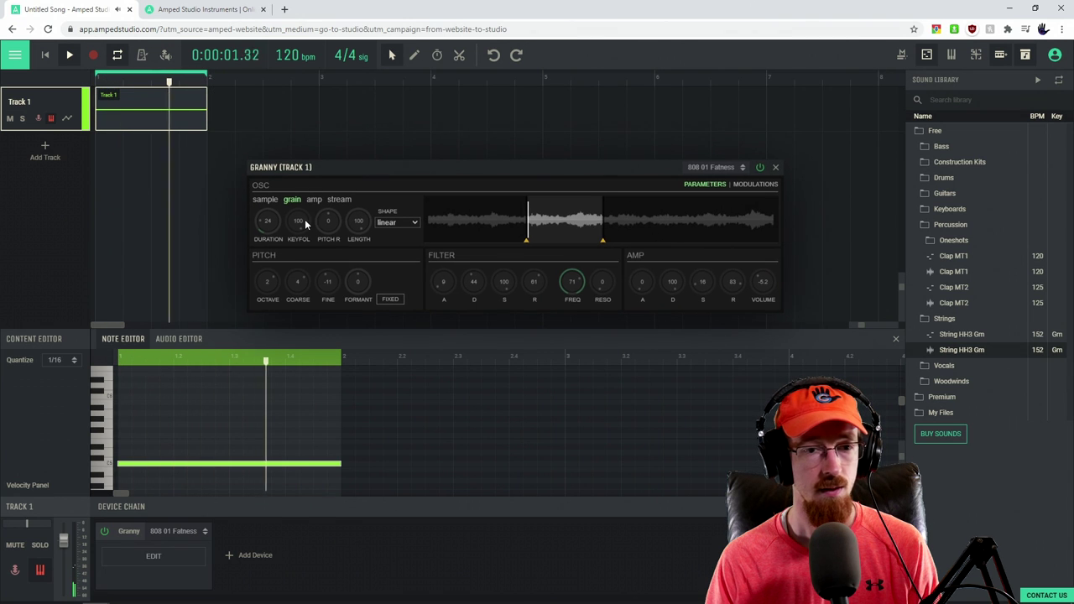
Drop the pad to octave 1 and move the grain region's start later in the sample.
scroll(209, 434, "down", 2)
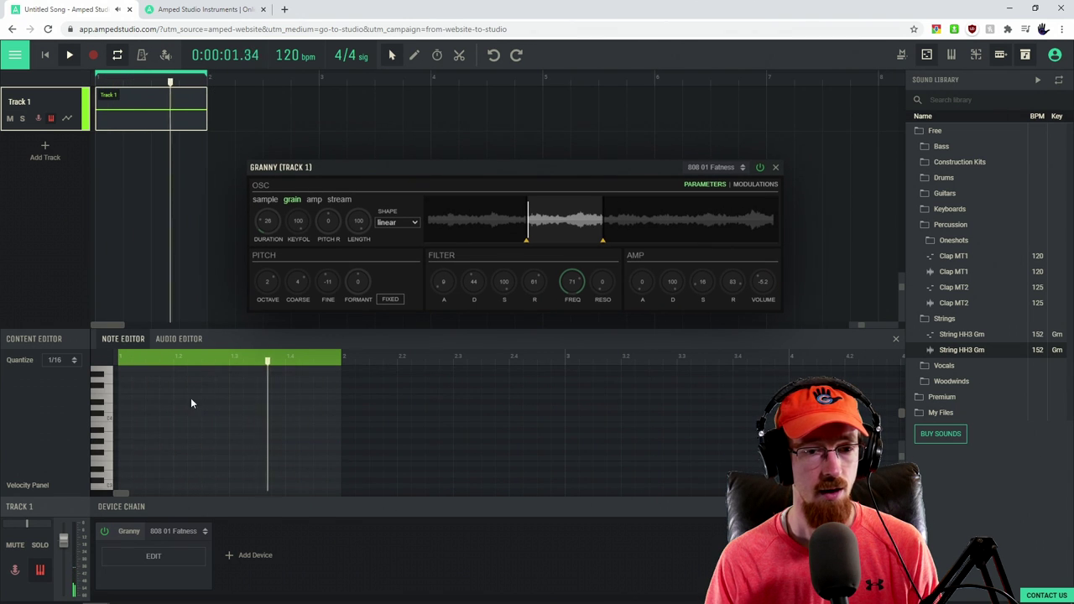
mouse_move(265, 283)
left_mouse_down()
mouse_move(264, 293)
mouse_move(269, 278)
left_mouse_up()
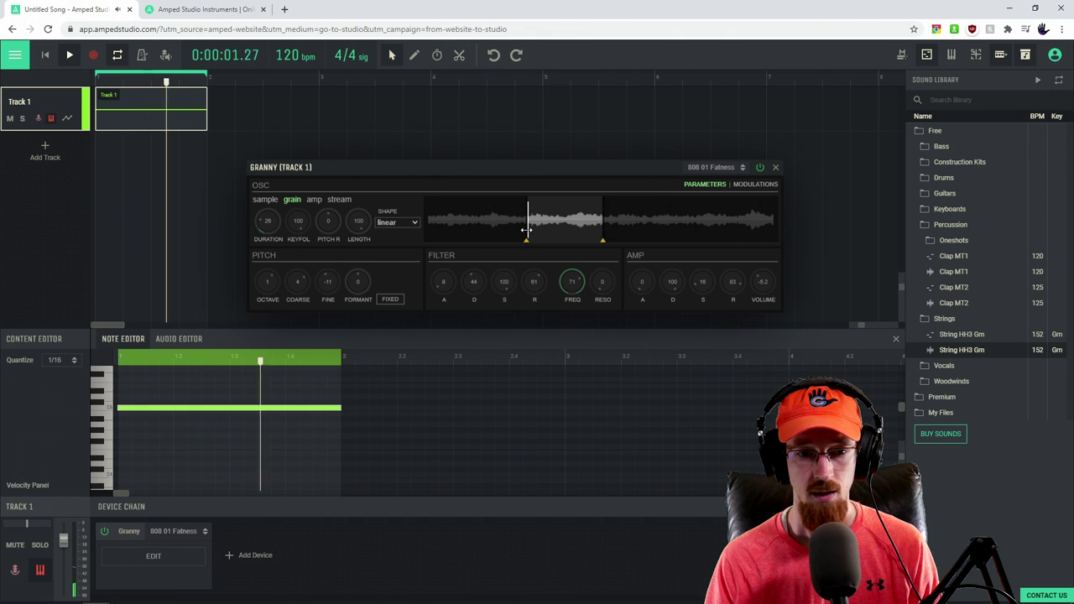
mouse_move(526, 240)
left_mouse_down()
mouse_move(597, 238)
mouse_move(584, 238)
left_mouse_up()
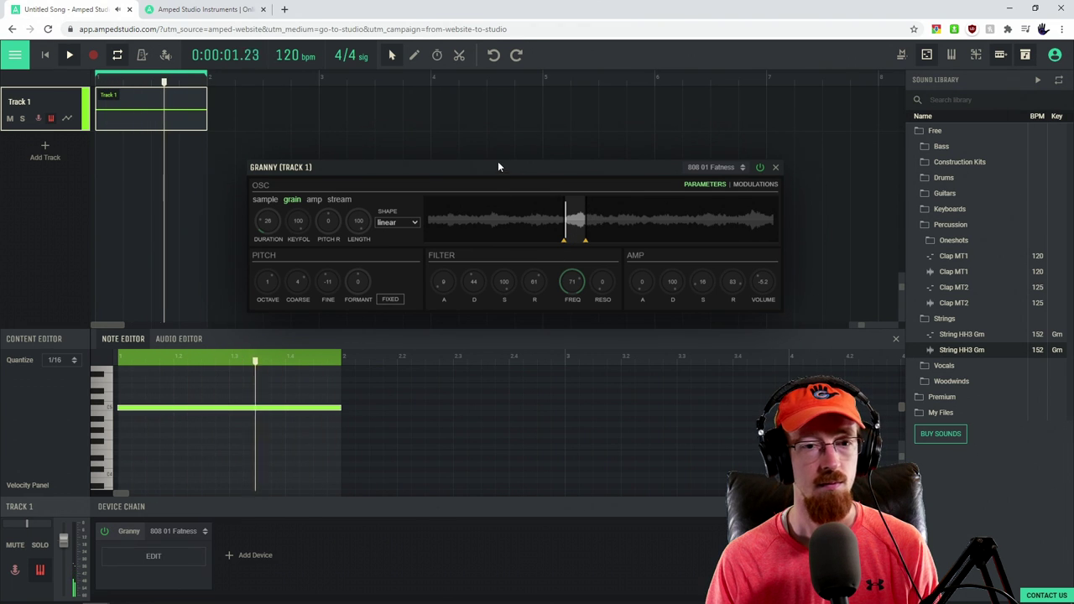
left_click_drag(501, 167, 507, 155)
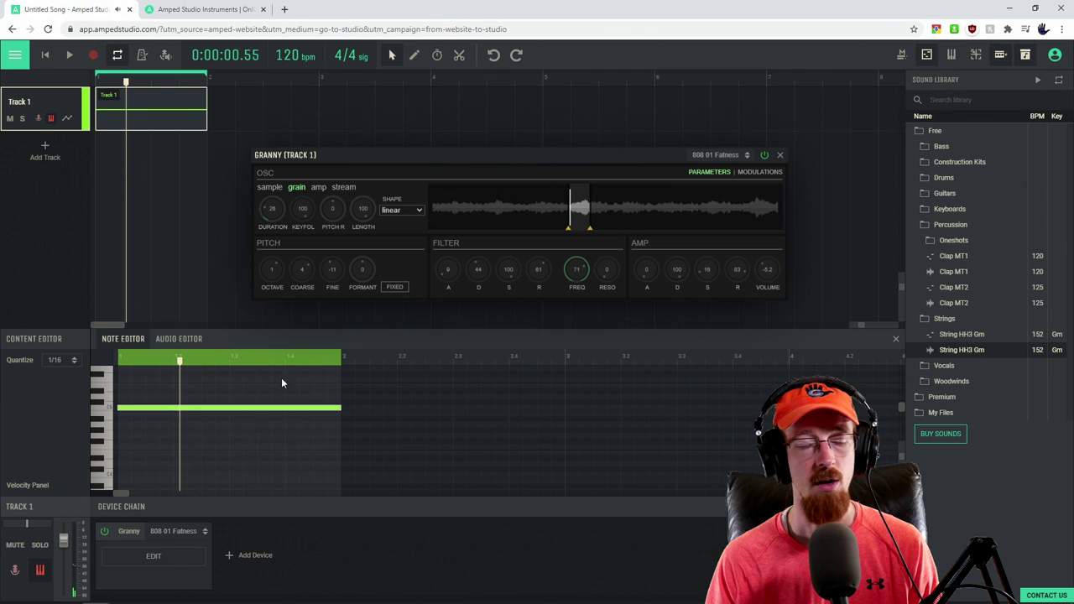
Add a Compressor Mini after Granny with squash around 0.33 and audition it.
left_click(234, 555)
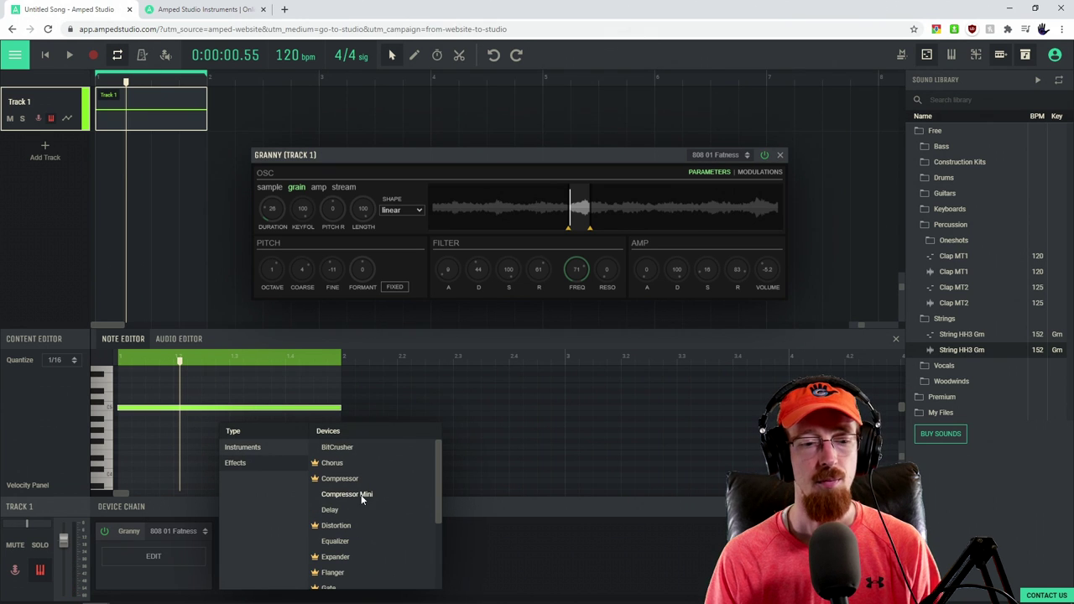
left_click(364, 495)
mouse_move(291, 559)
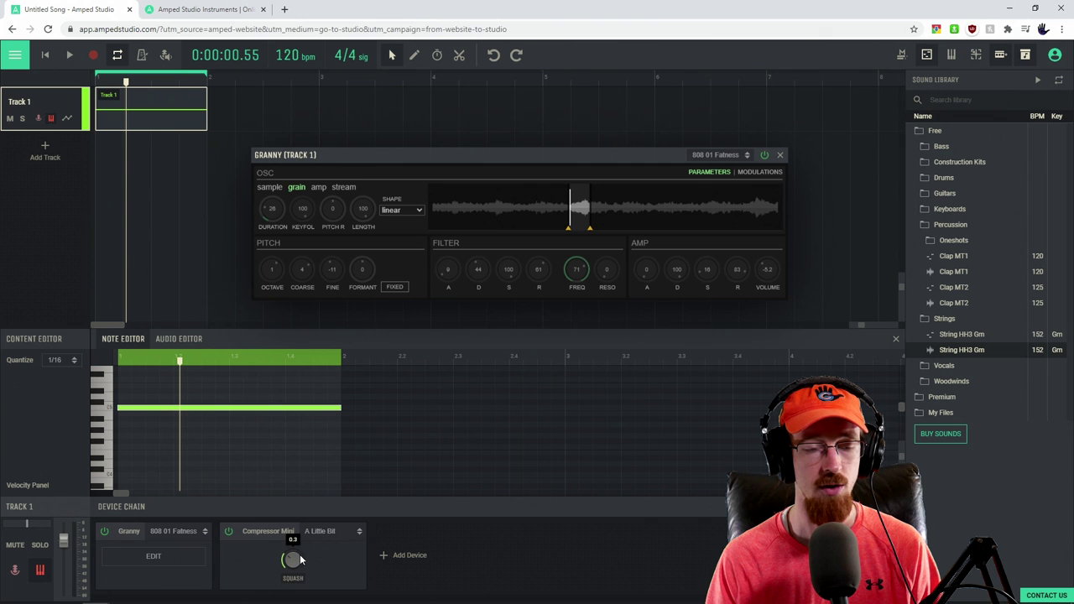
scroll(299, 555, "up", 1)
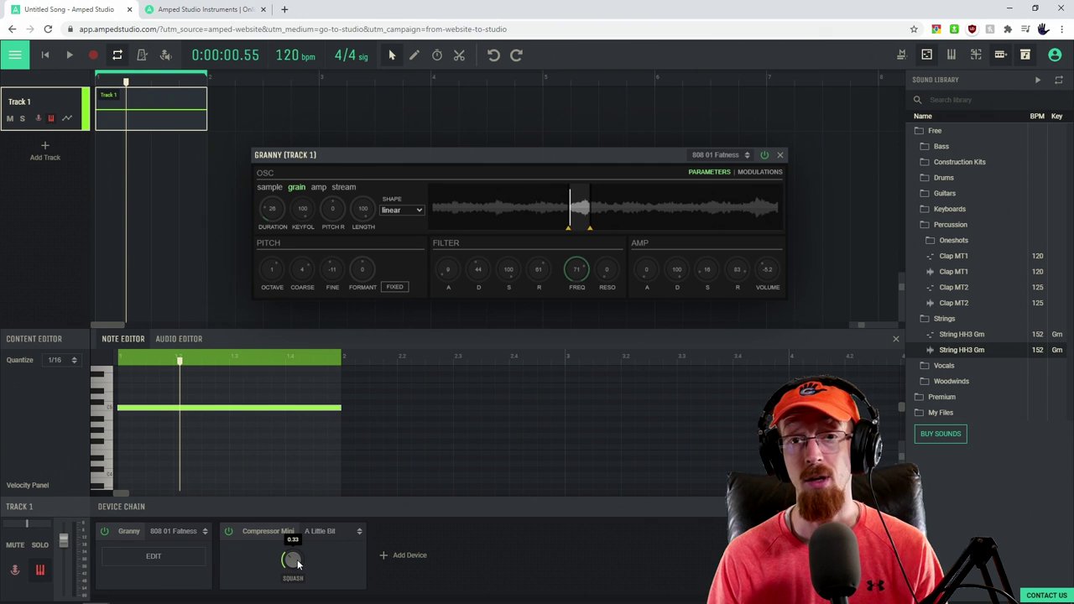
key("space")
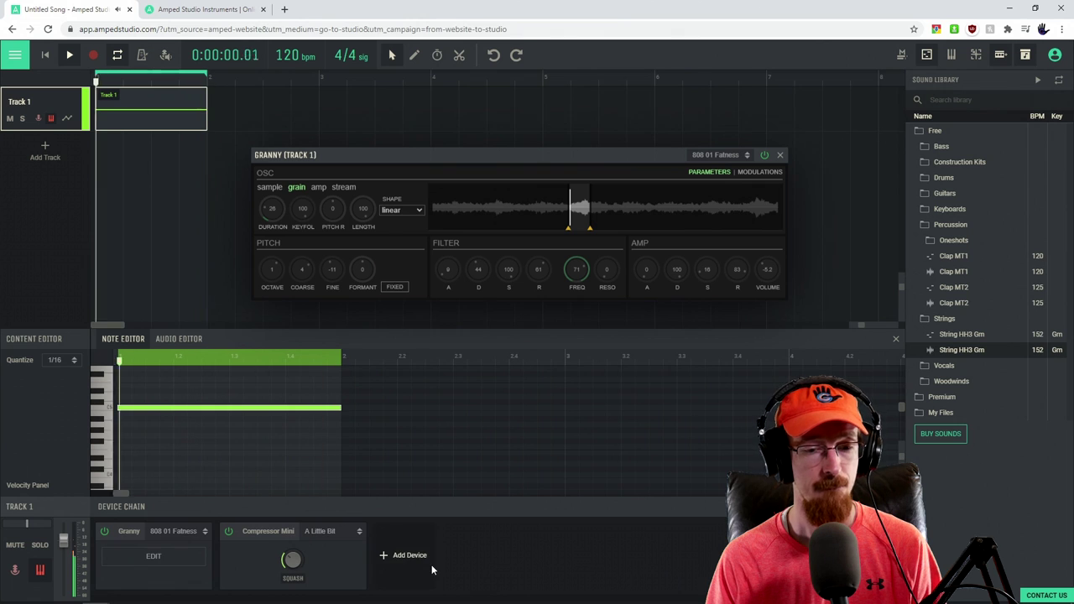
key("space")
Add a Bright Hall Reverb after the Compressor Mini and play to hear it.
left_click(396, 555)
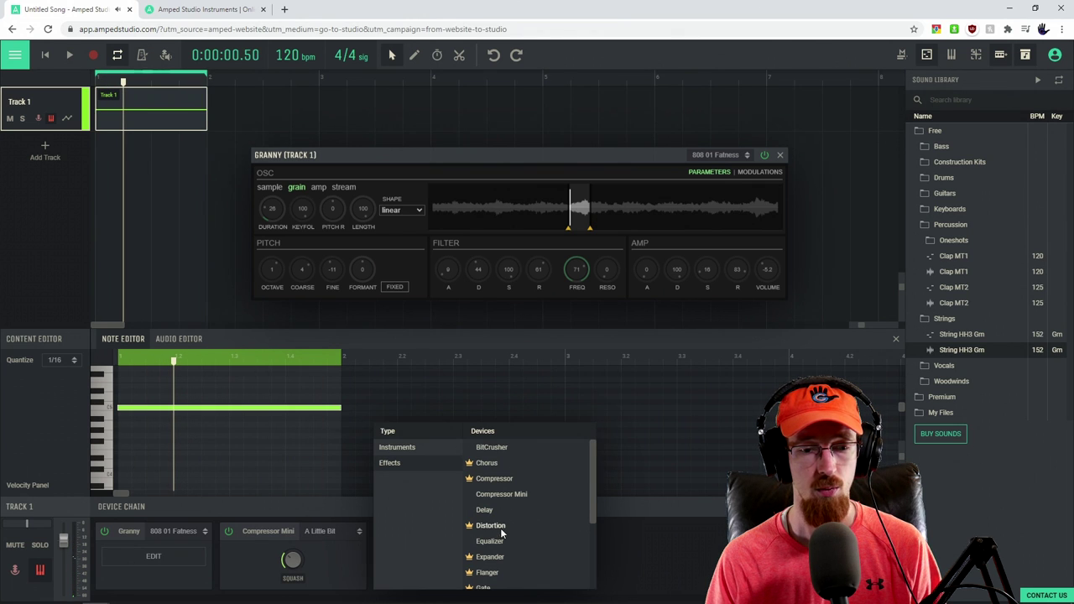
scroll(511, 483, "down", 3)
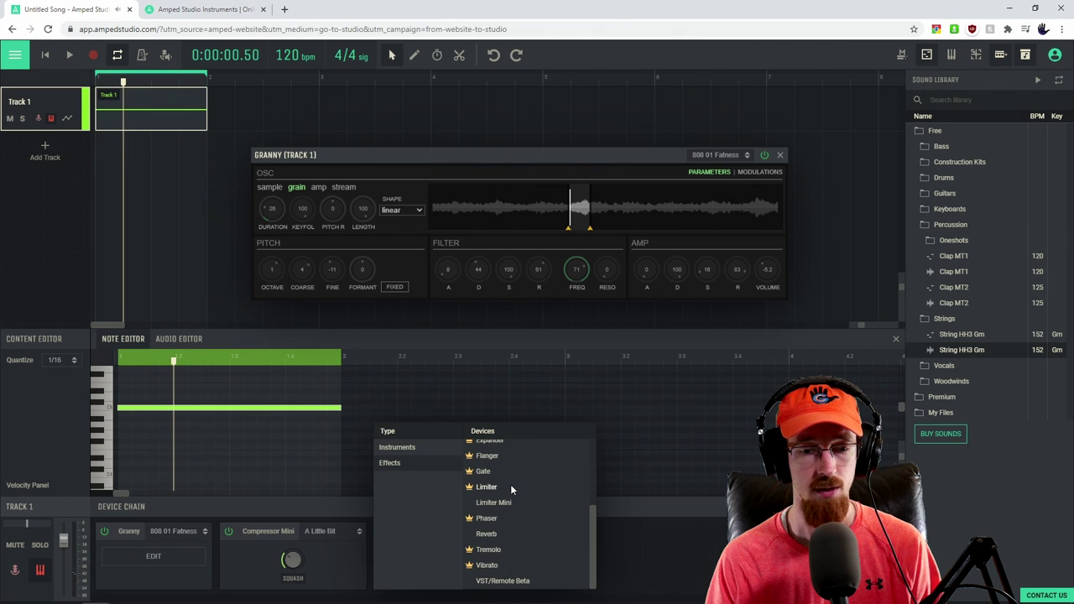
left_click(486, 534)
mouse_move(396, 562)
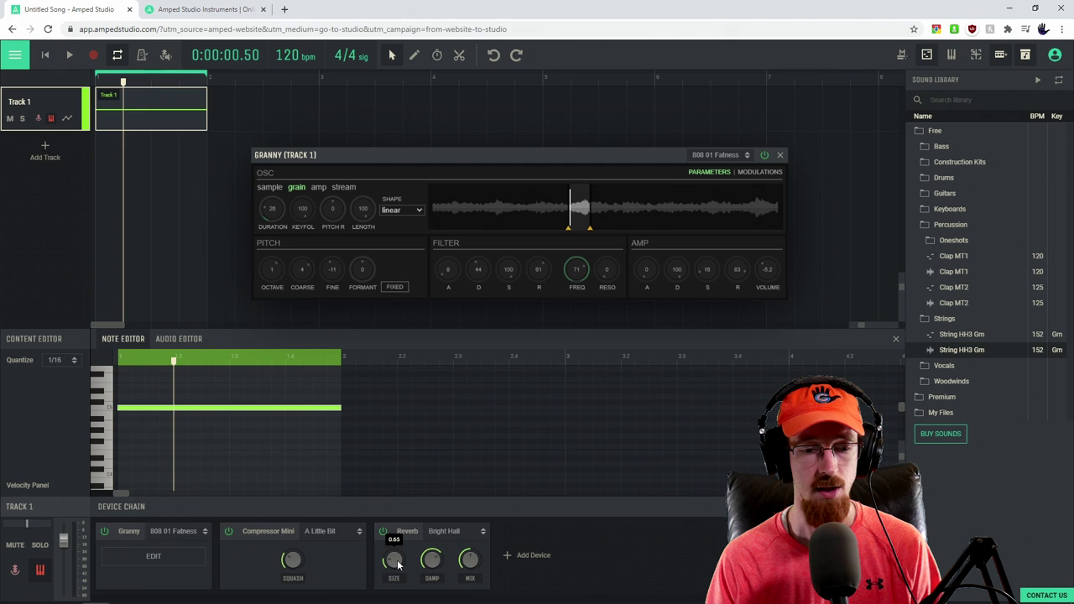
key("space")
mouse_move(470, 563)
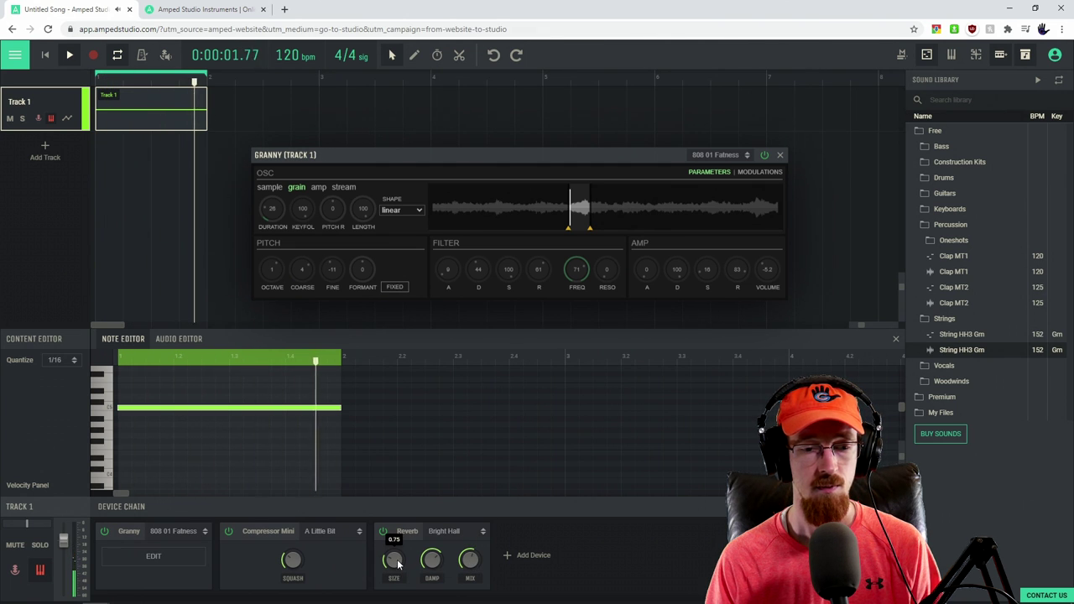
Make the grain shape gaussian and retune the grain duration to about 43.
left_click(404, 211)
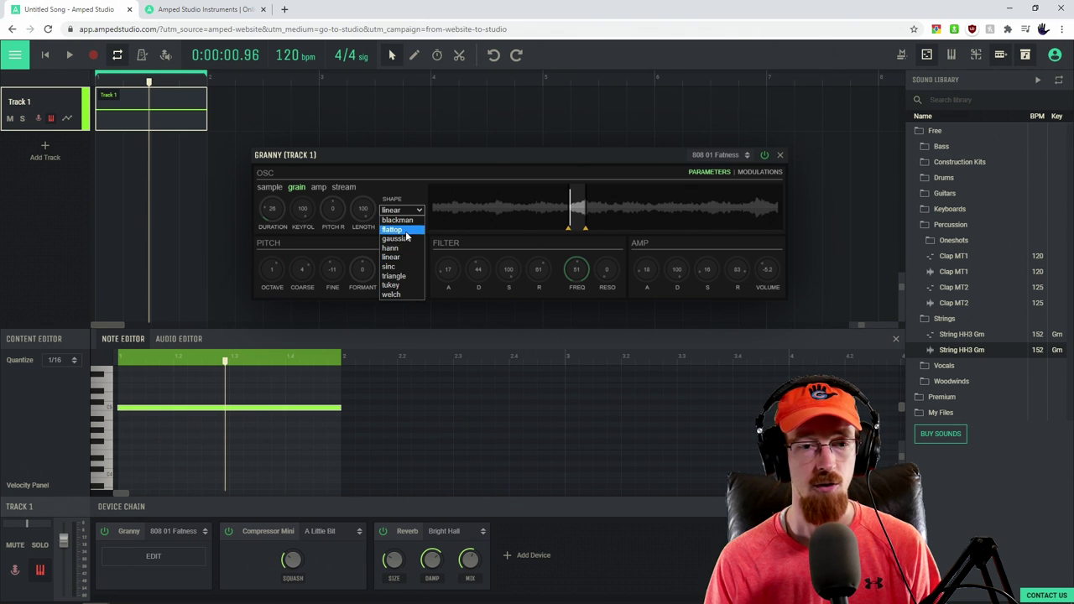
left_click(400, 239)
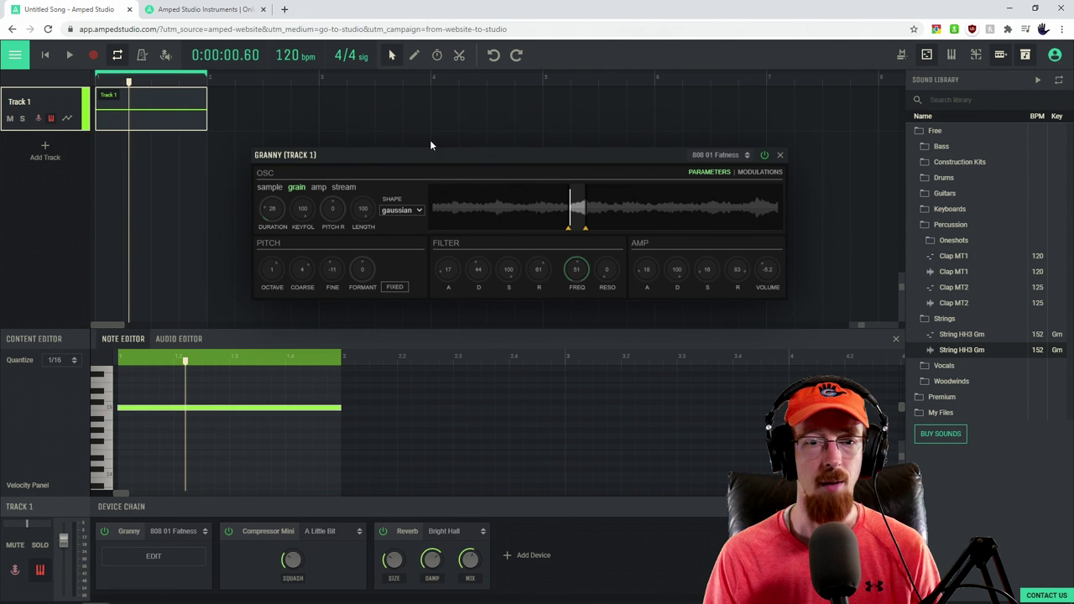
key("space")
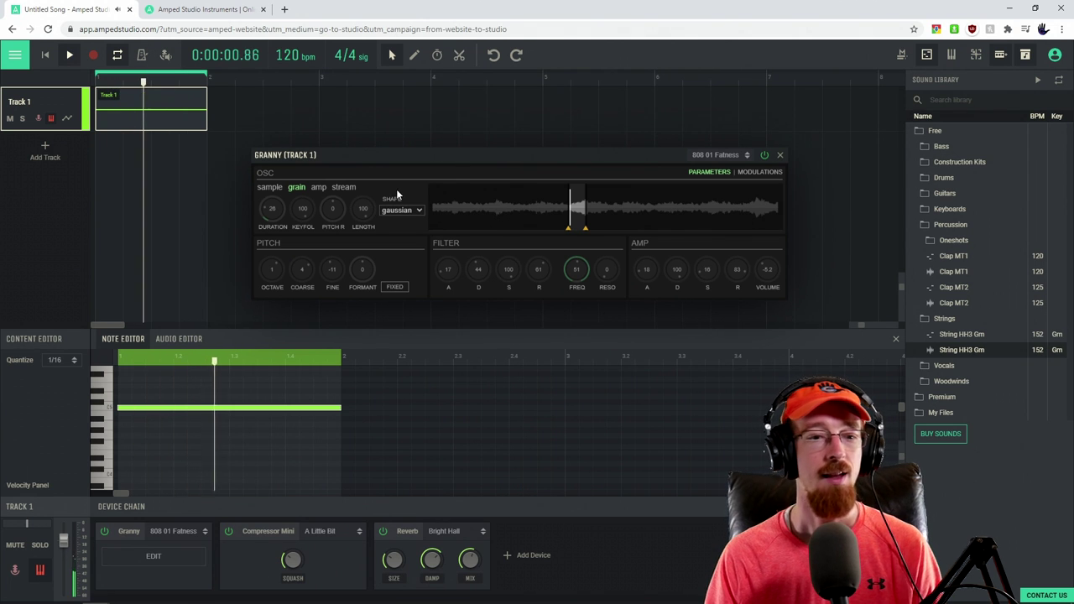
left_click_drag(273, 209, 272, 216)
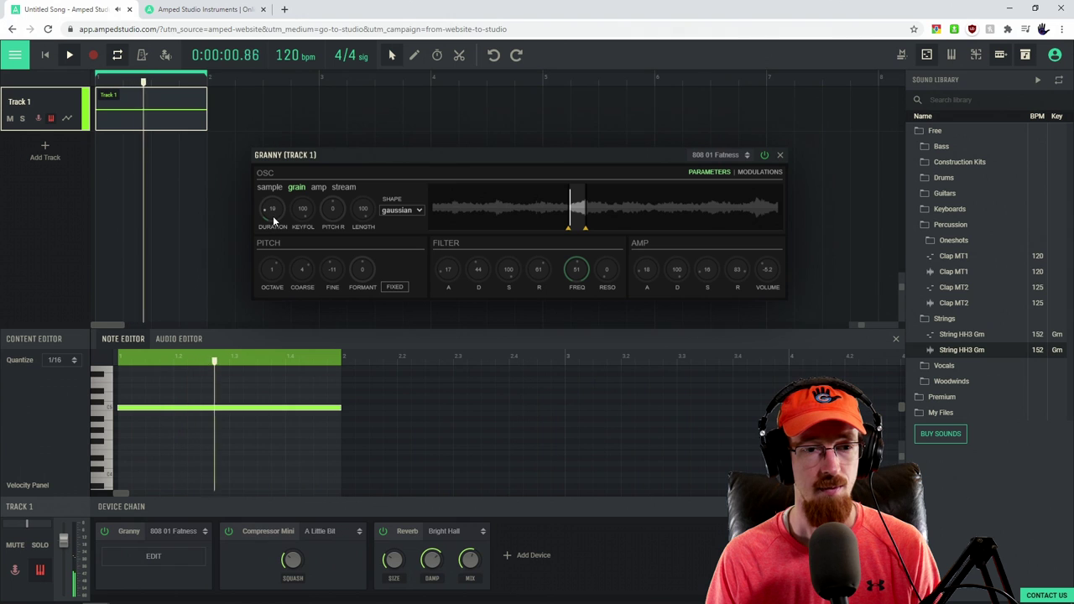
left_click_drag(272, 216, 275, 204)
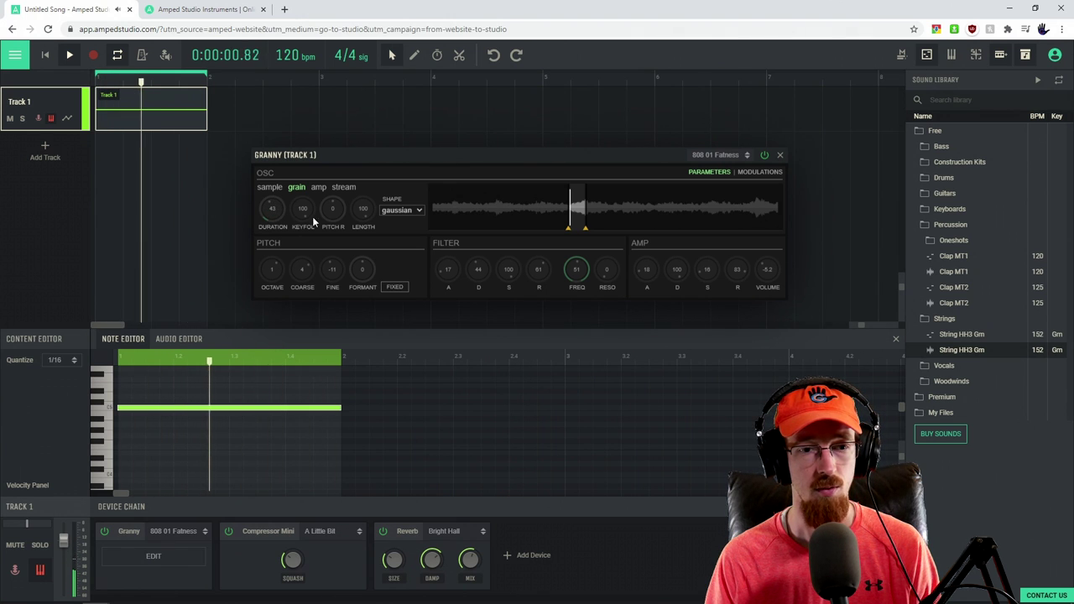
In stream mode, shorten the duration to about 21 and reset pitch to 0.
left_click(342, 187)
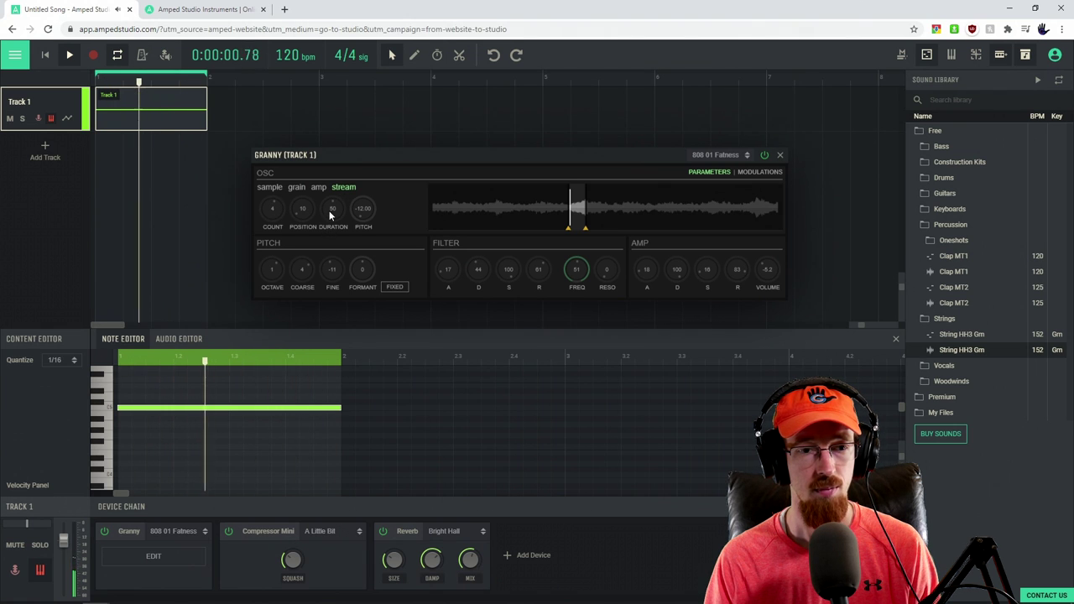
left_click_drag(329, 211, 328, 244)
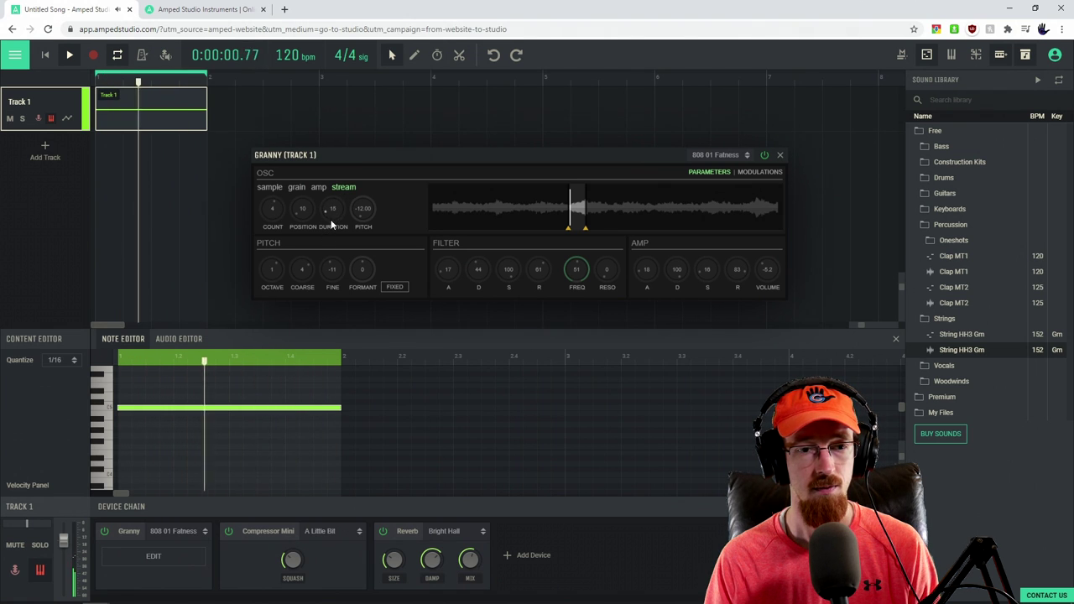
double_click(365, 211)
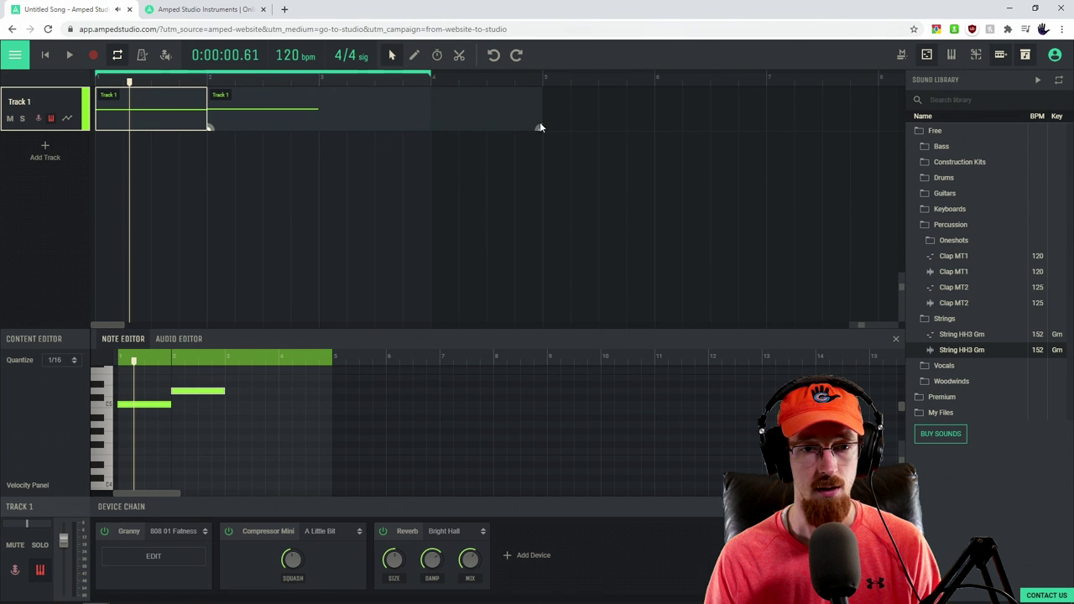
Select the second clip on Track 1.
left_click(542, 128)
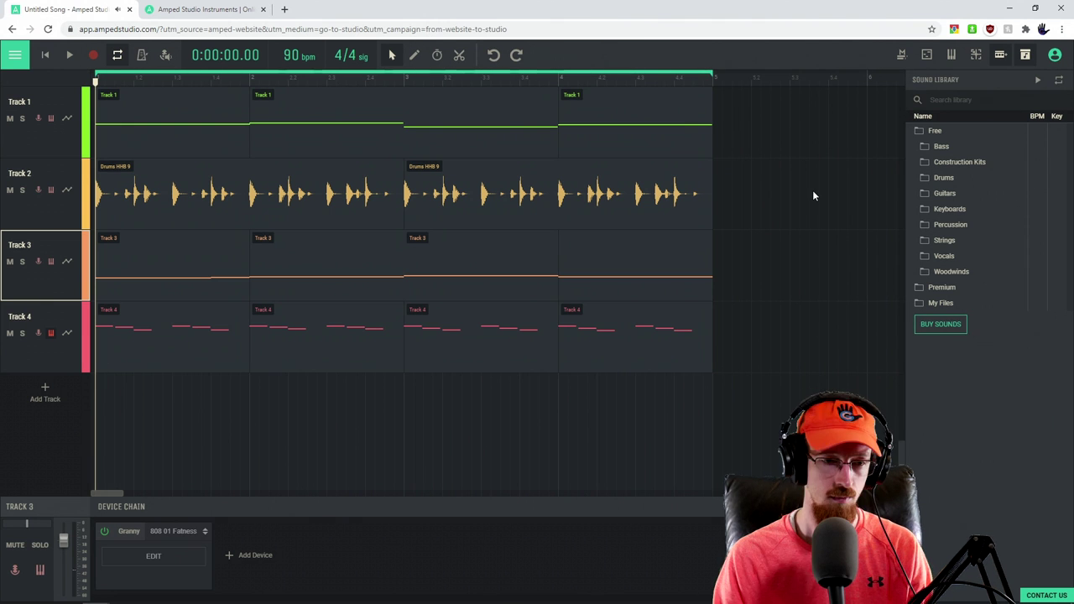
key("space")
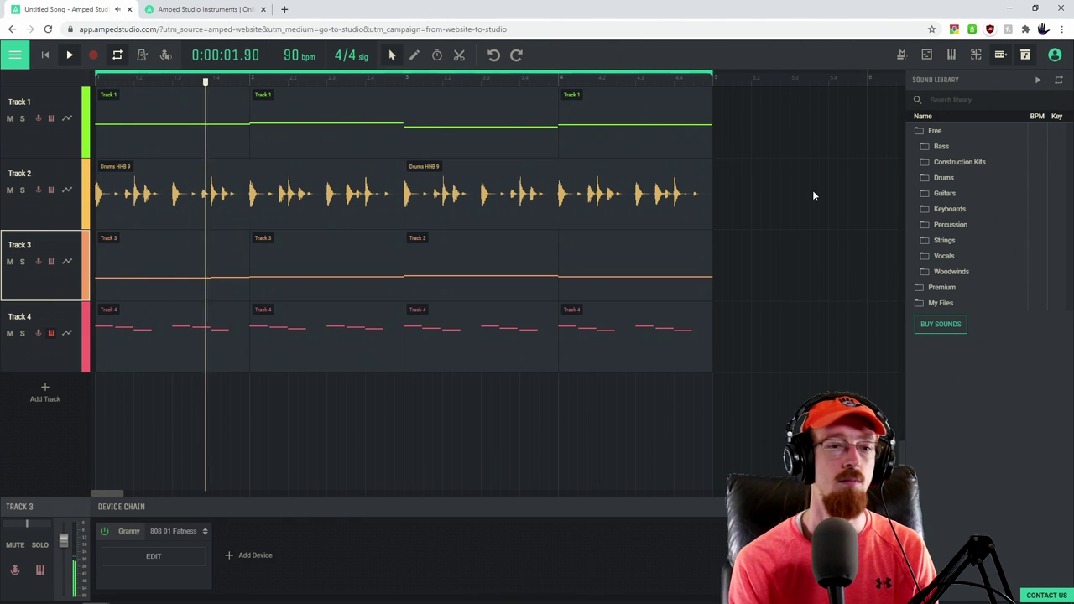